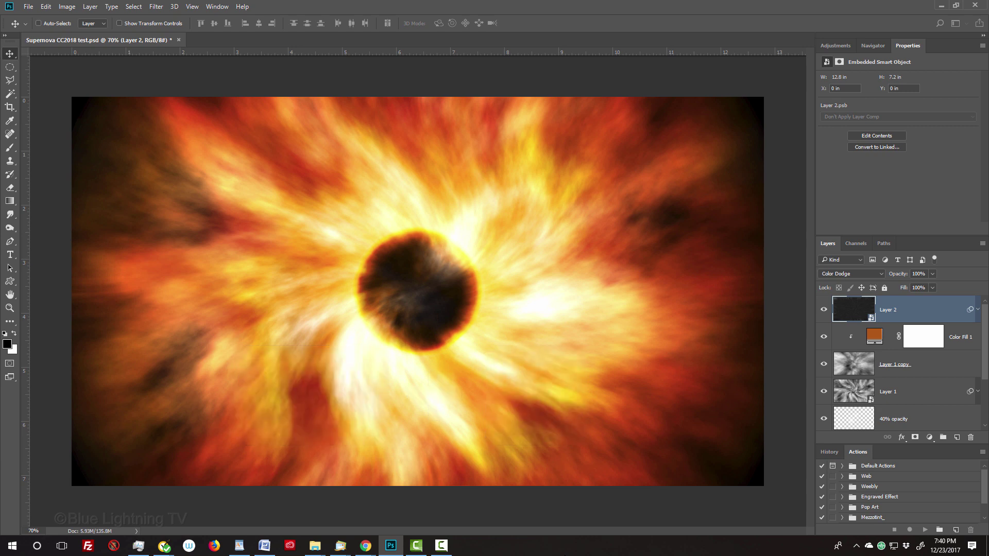
# - Create a 1920 x 1080 px, 150 ppi RGB document with custom black background contents
pyautogui.hotkey('ctrl', 'n')
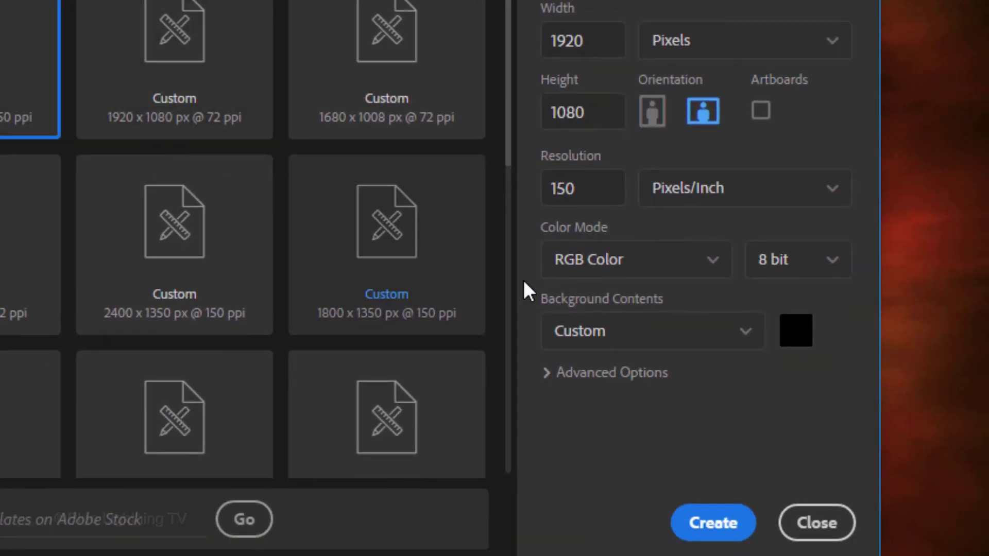
pyautogui.click(650, 337)
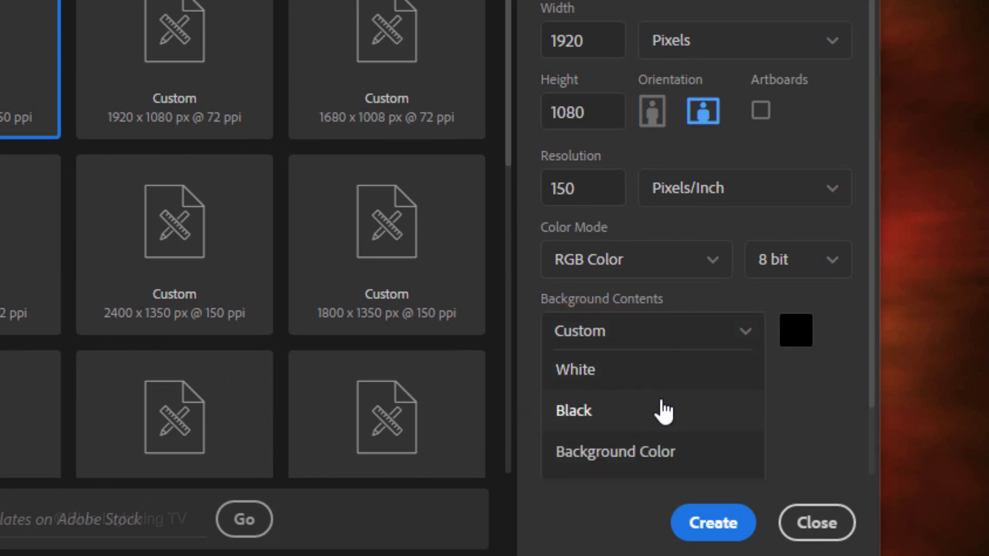
pyautogui.click(792, 339)
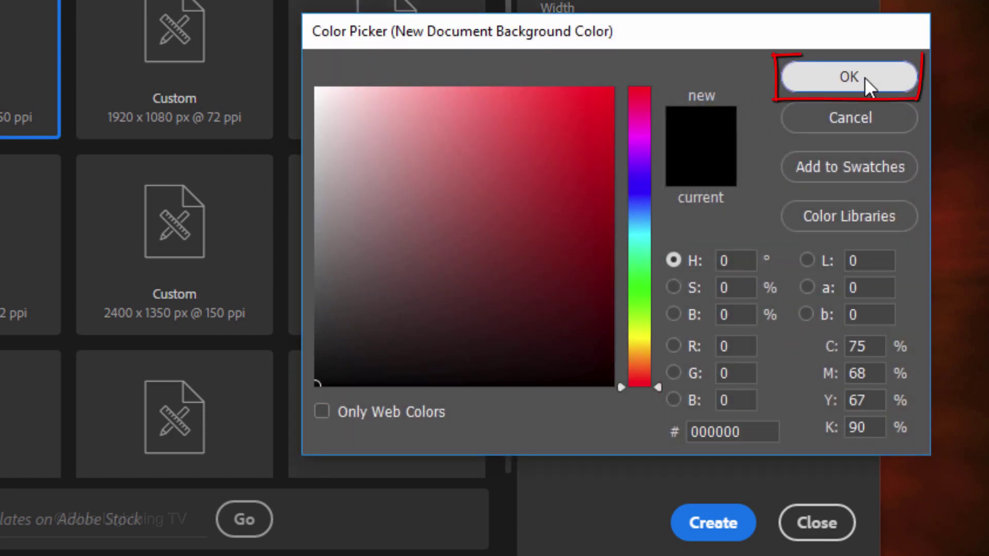
pyautogui.click(864, 77)
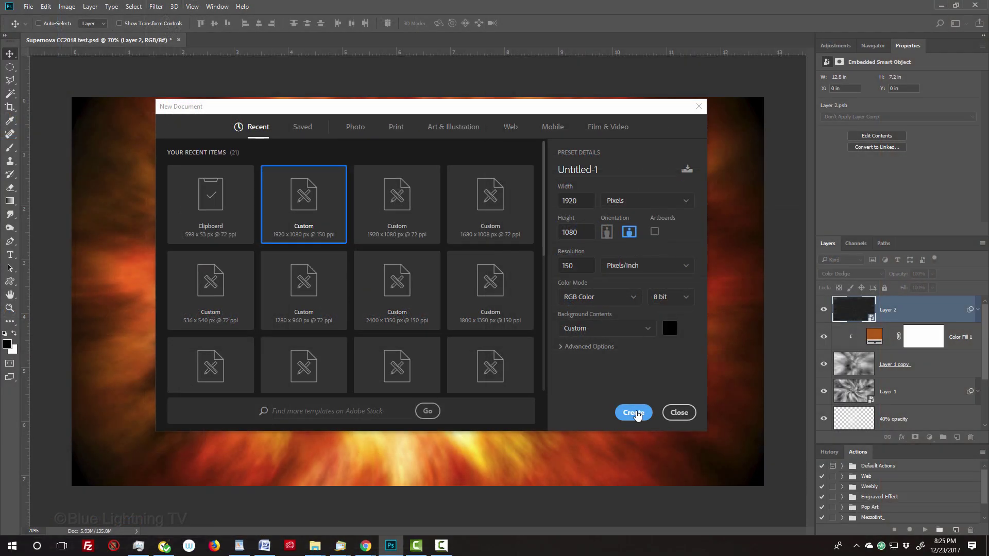
pyautogui.click(721, 525)
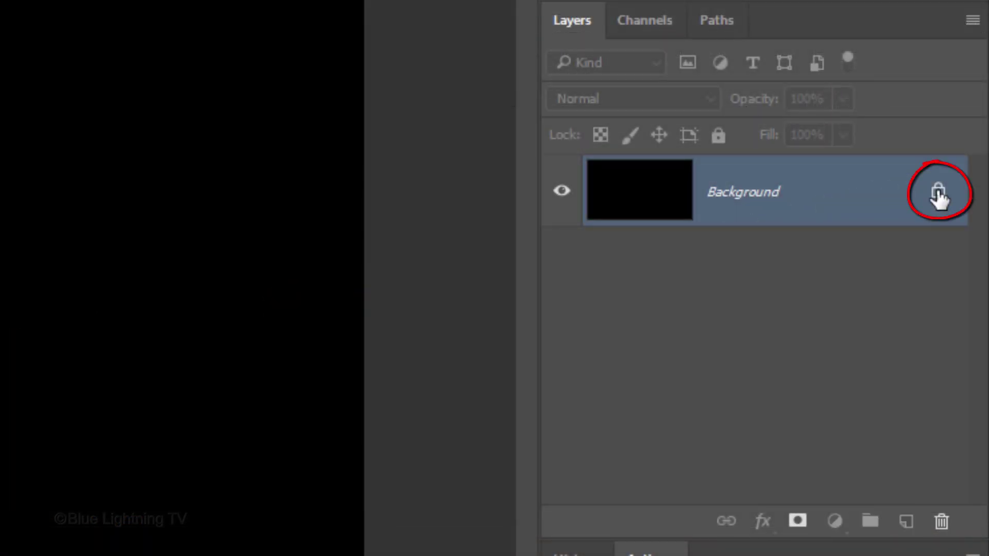
# - Unlock the Background as Layer 0 and give it a reversed radial Black, White gradient overlay
pyautogui.click(937, 193)
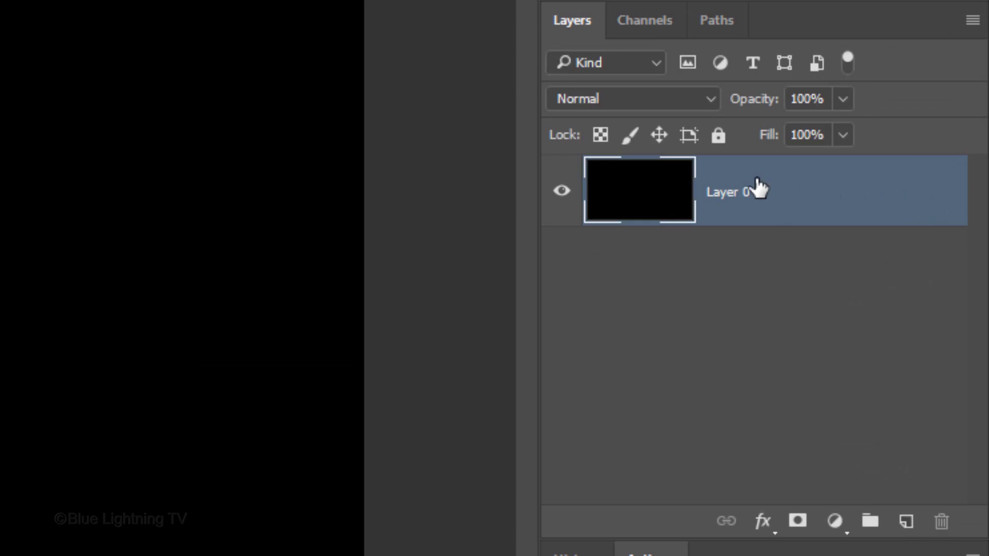
pyautogui.doubleClick(650, 193)
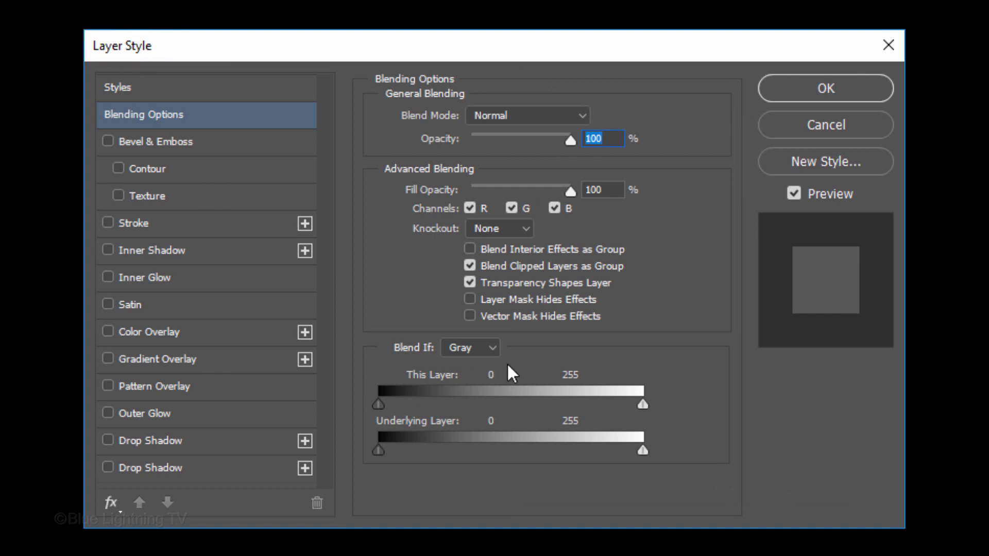
pyautogui.click(150, 359)
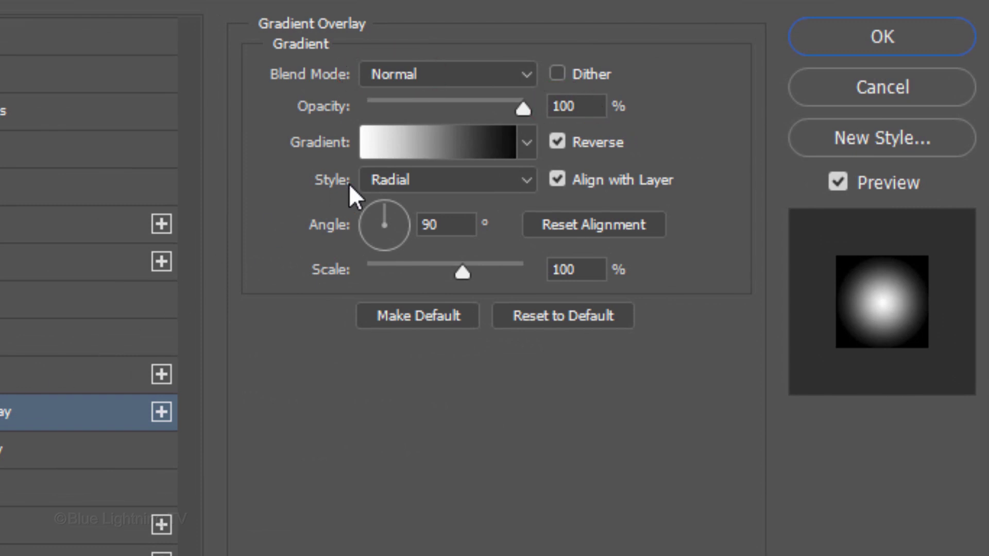
pyautogui.click(426, 144)
pyautogui.click(420, 88)
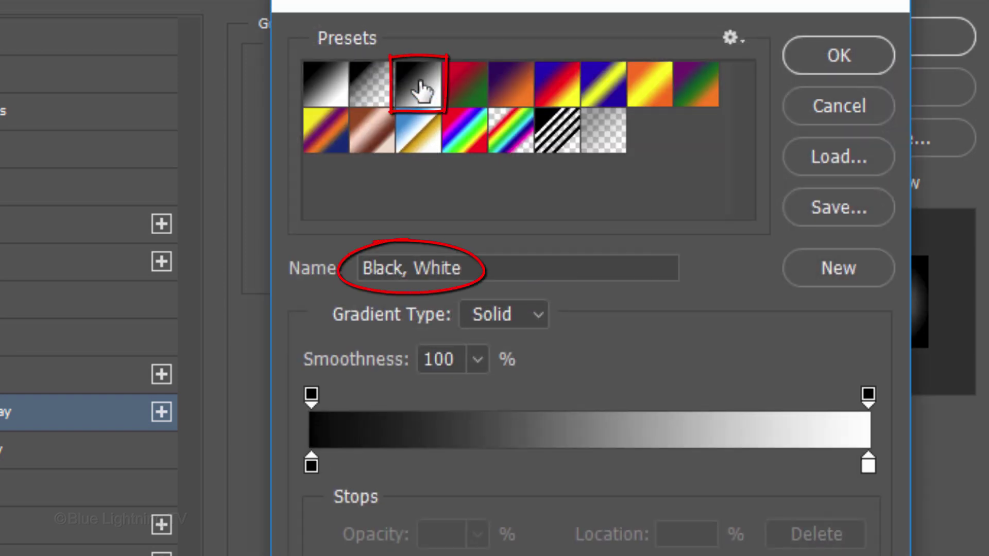
pyautogui.click(846, 54)
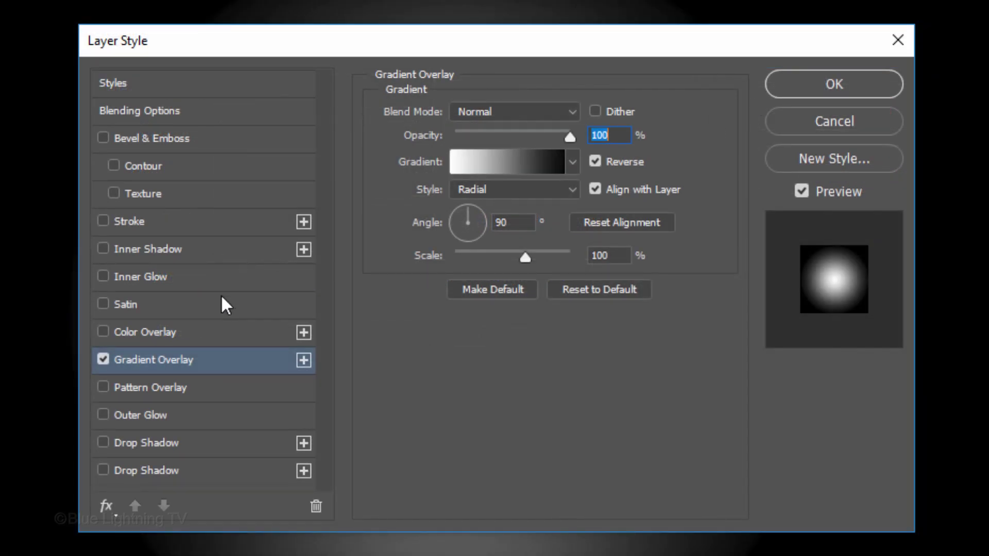
# - Add a Color Overlay of 5B3307 in Color blend mode to Layer 0
pyautogui.click(152, 332)
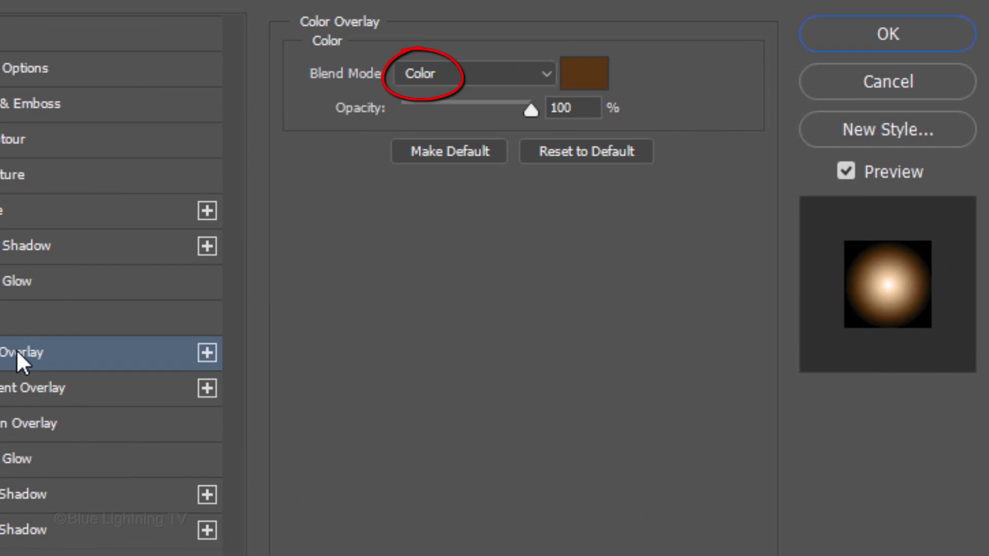
pyautogui.click(585, 78)
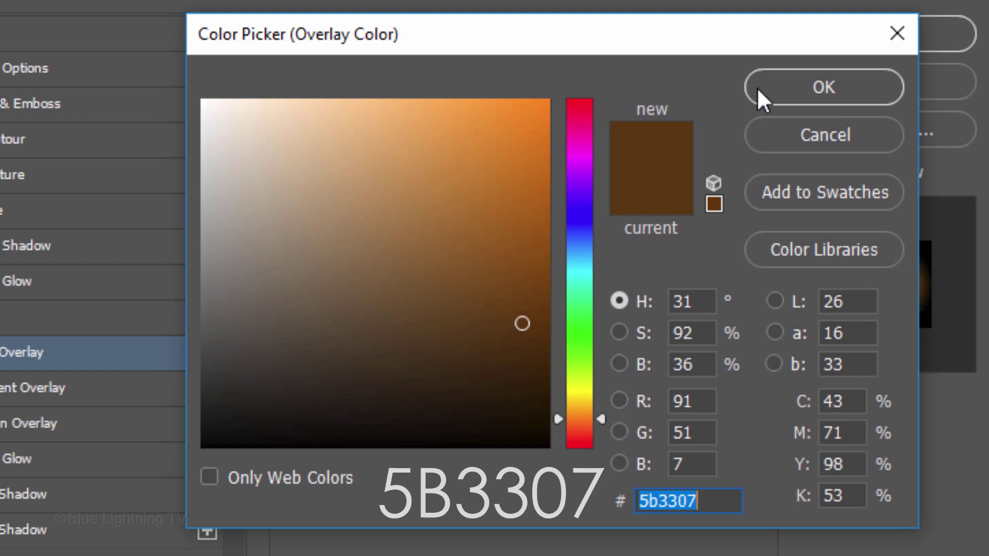
pyautogui.click(808, 88)
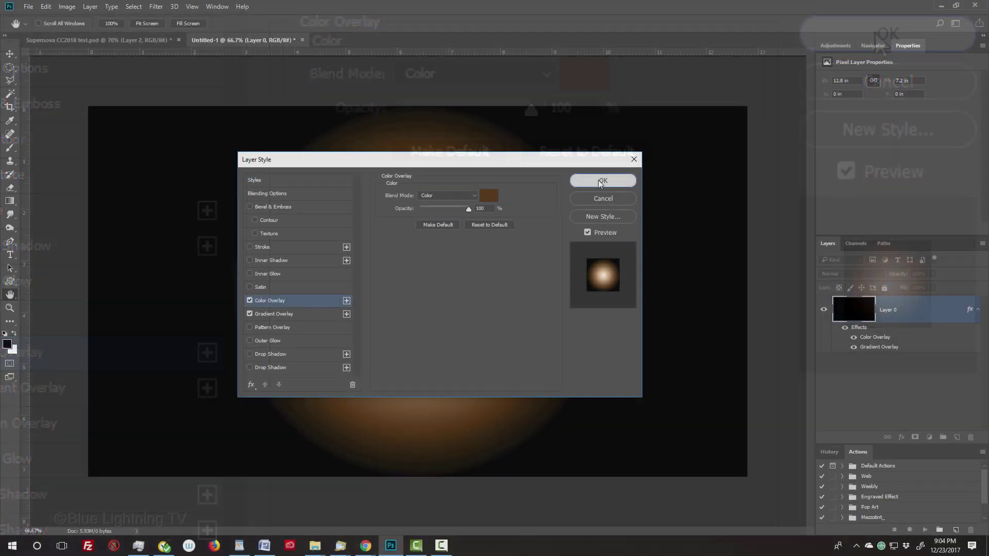
# - Apply the layer style and convert Layer 0 to a Smart Object
pyautogui.click(876, 34)
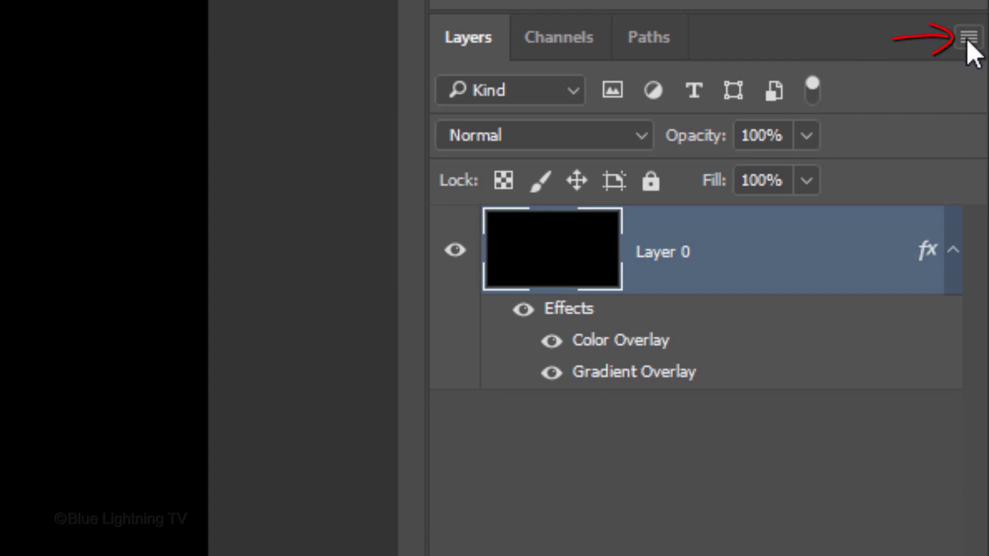
pyautogui.click(969, 37)
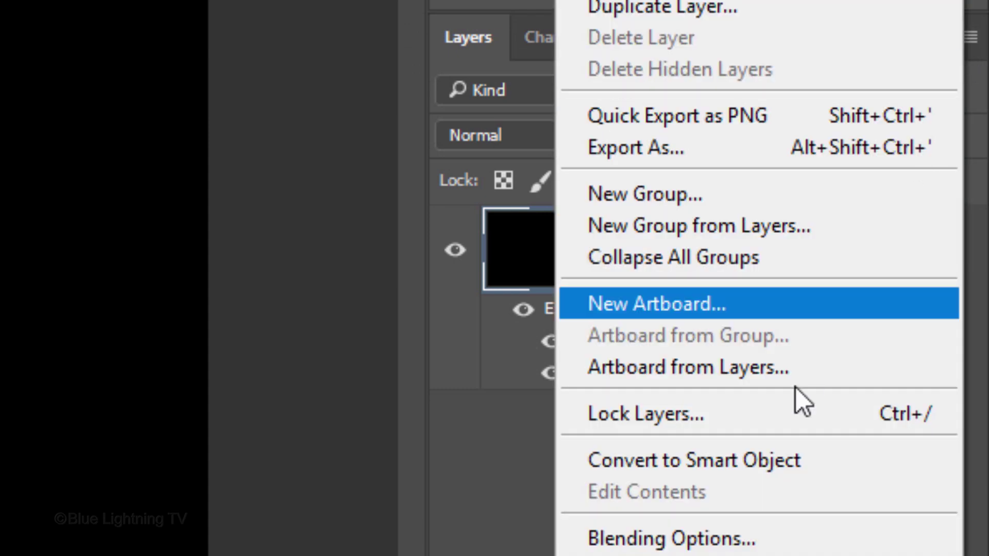
pyautogui.click(741, 463)
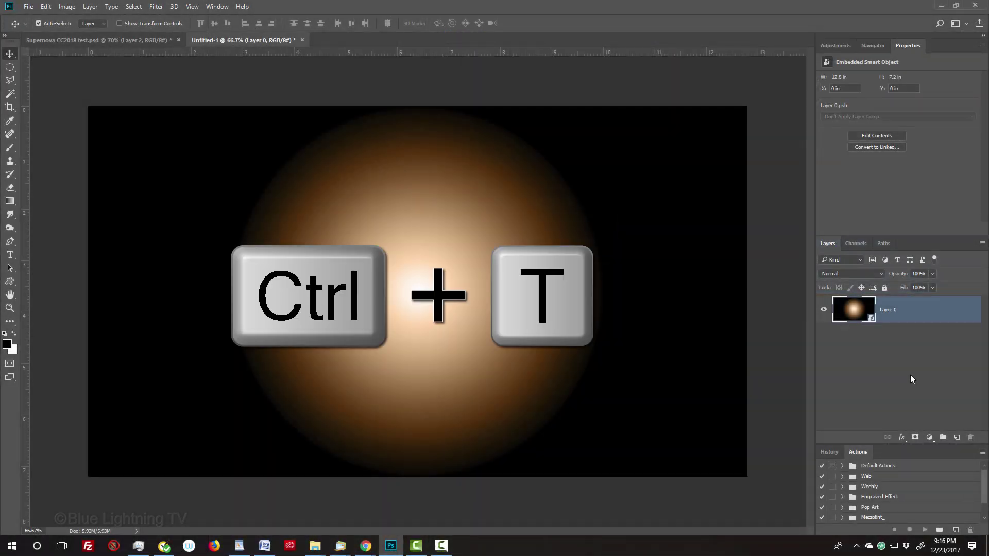
# - Scale Layer 0 proportionally to 195% width and height
pyautogui.hotkey('ctrl', 't')
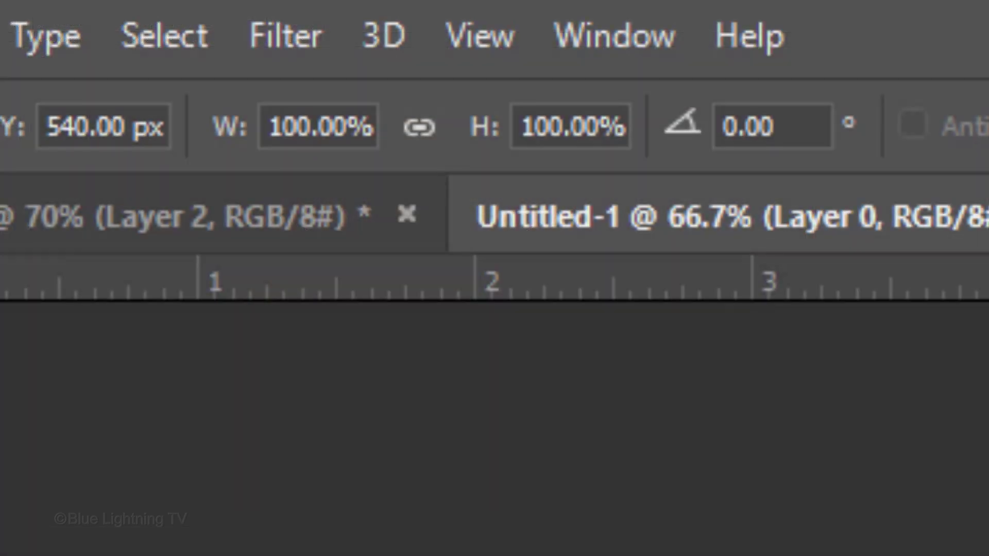
pyautogui.click(420, 128)
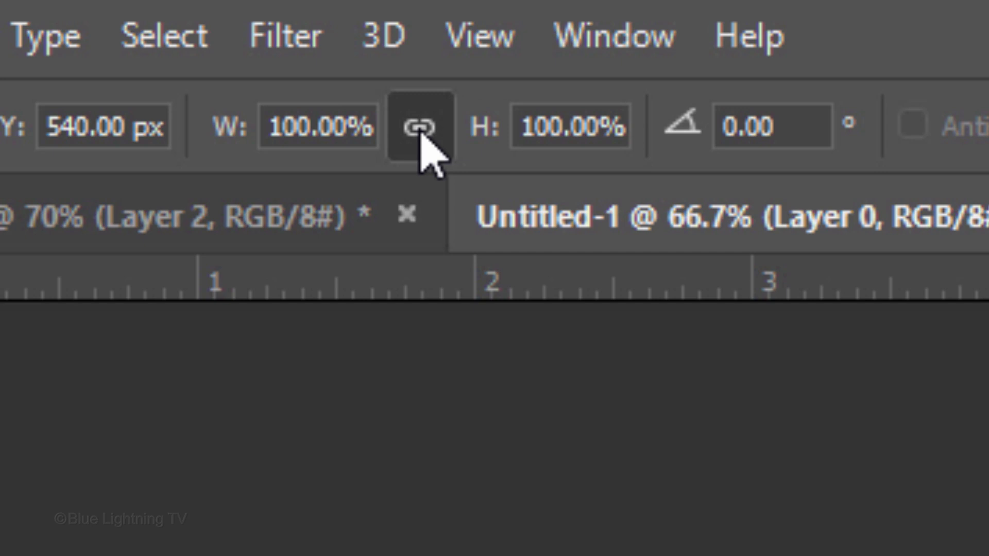
pyautogui.moveTo(364, 125); pyautogui.dragTo(269, 129)
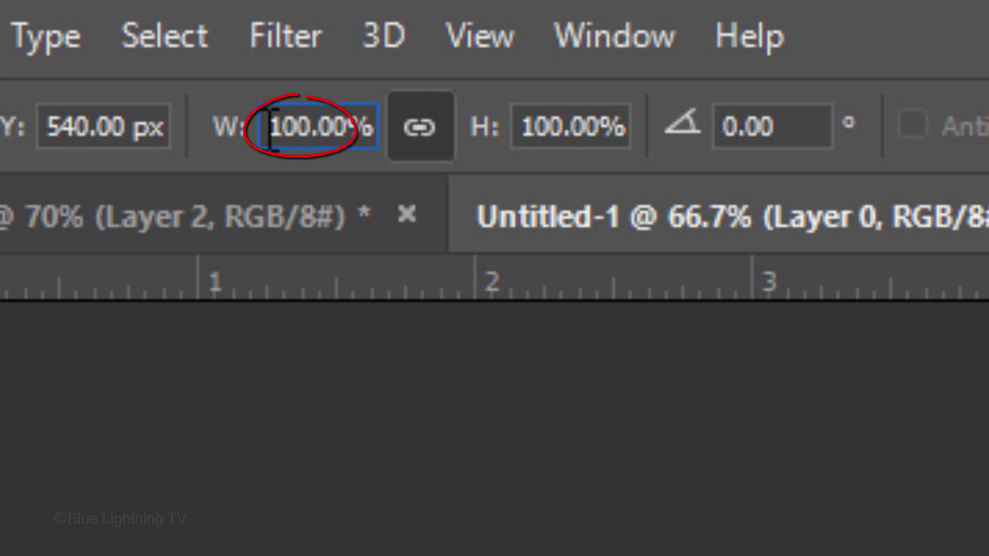
pyautogui.write('195%')
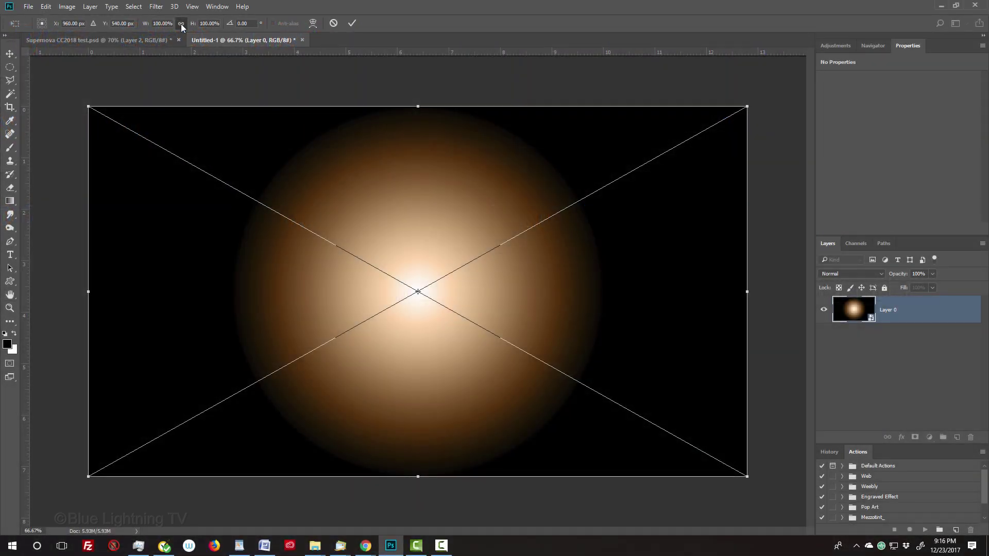
pyautogui.press('Return')
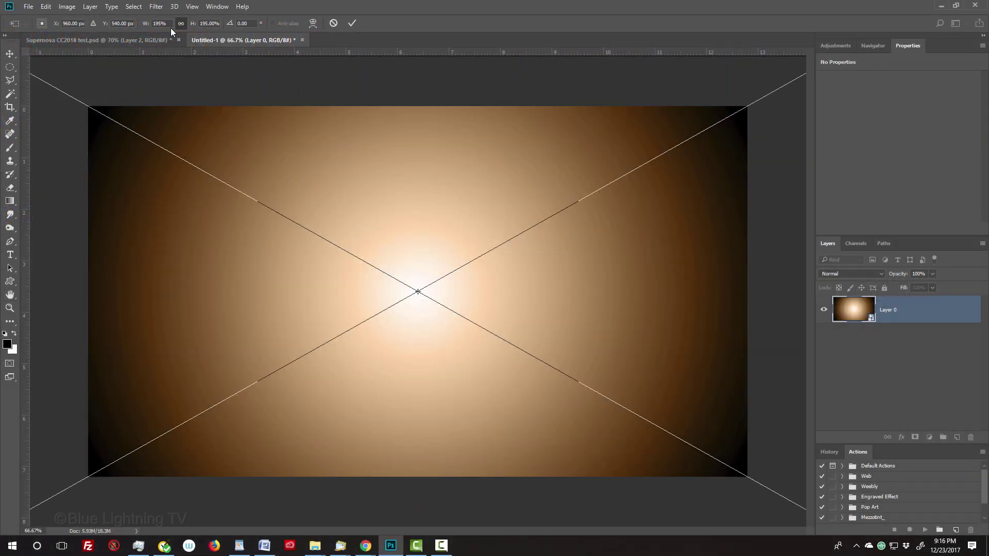
# - Commit the scale, then fill a new Layer 1 with default black-and-white Render Clouds
pyautogui.click(351, 23)
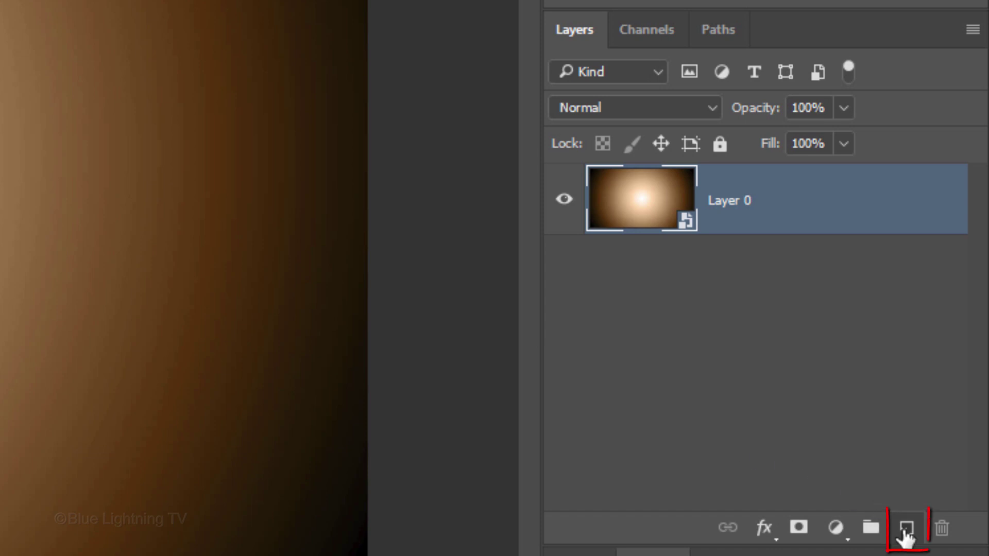
pyautogui.click(907, 537)
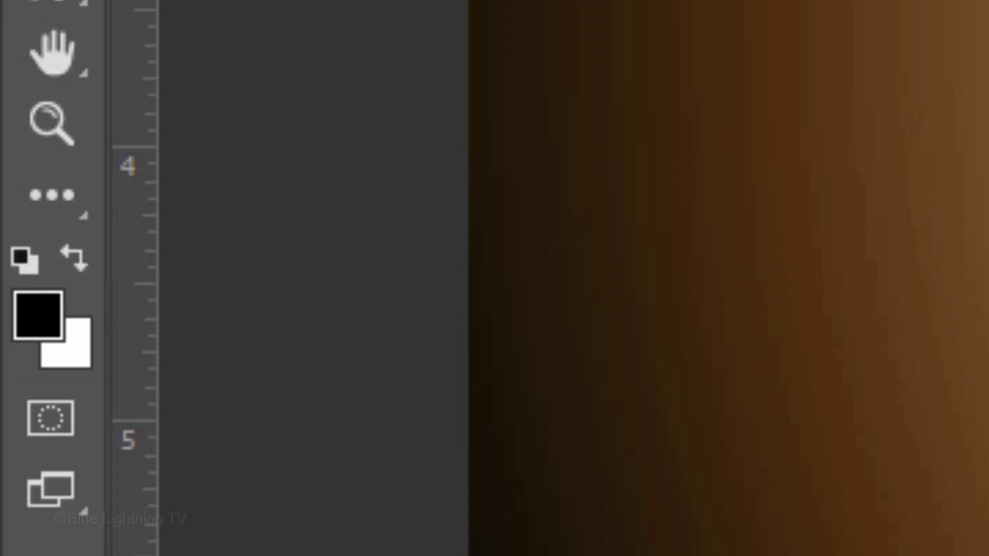
pyautogui.press('d')
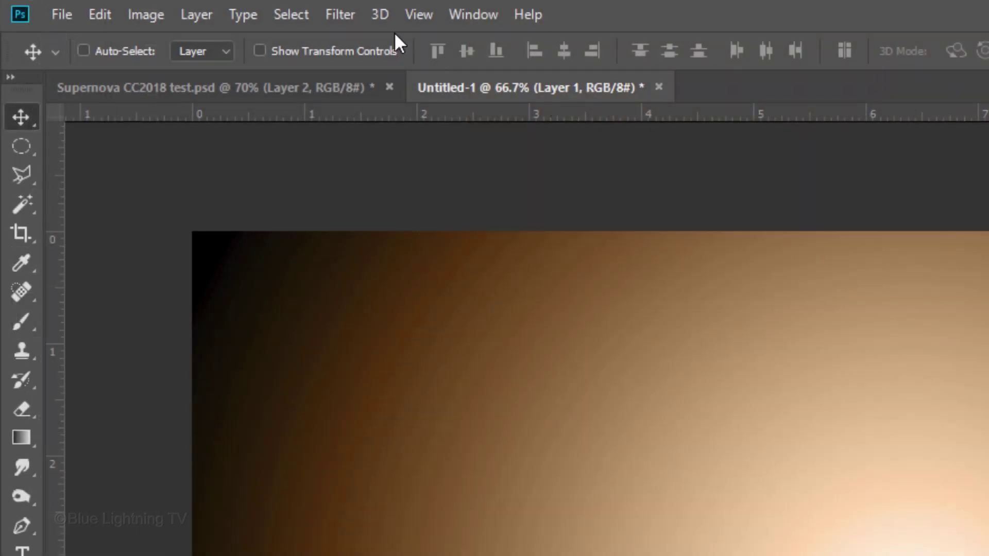
pyautogui.click(344, 14)
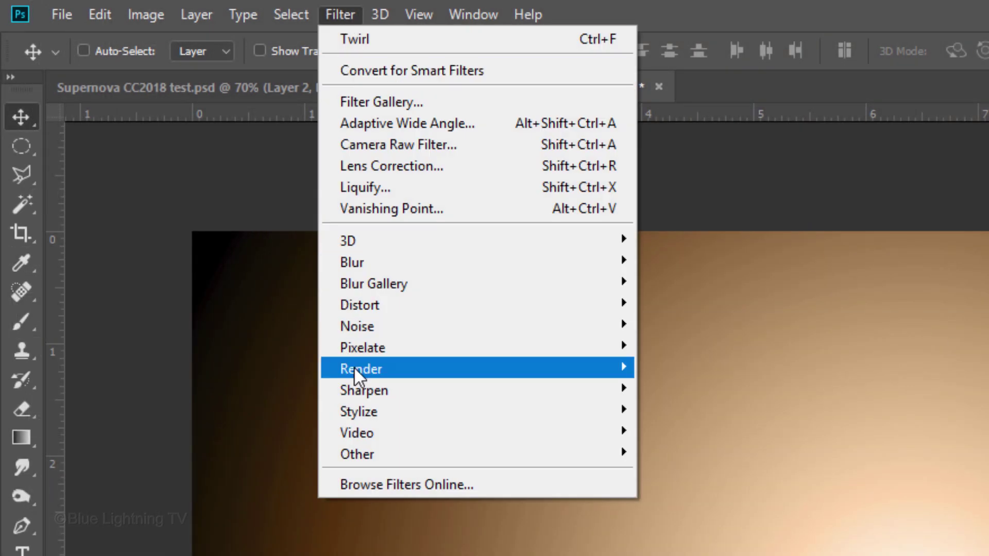
pyautogui.moveTo(354, 366)
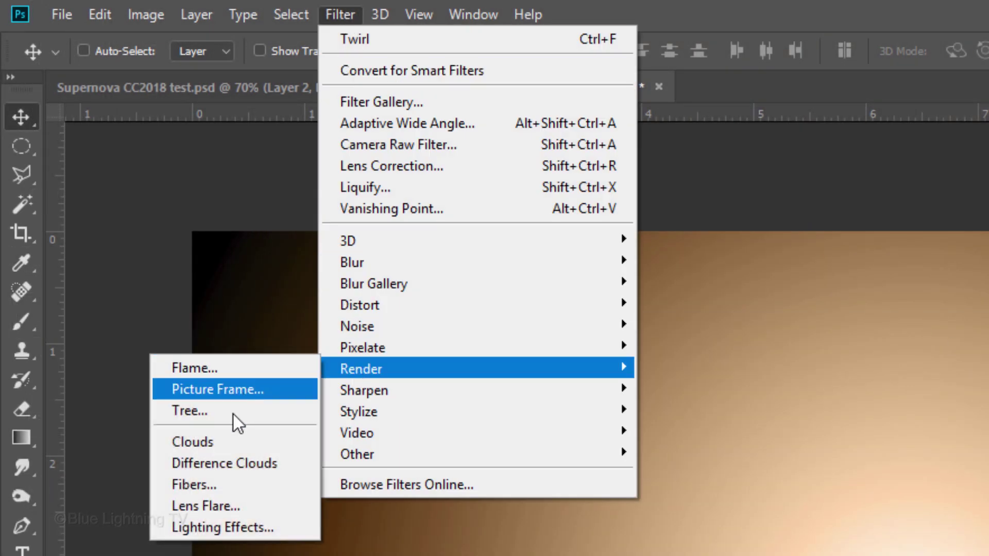
pyautogui.click(238, 444)
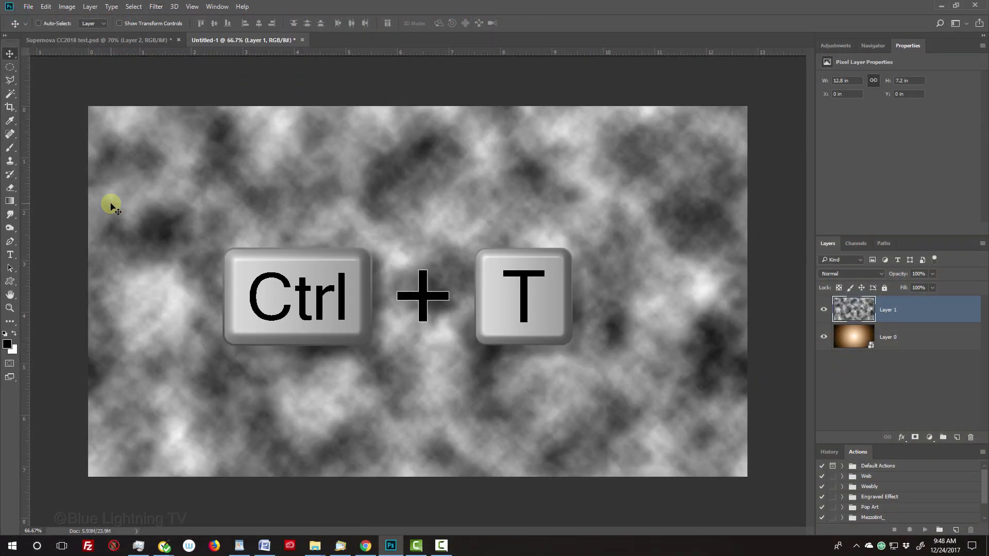
# - Warp the cloud layer with the Fisheye preset at a bend of -100
pyautogui.hotkey('ctrl', 't')
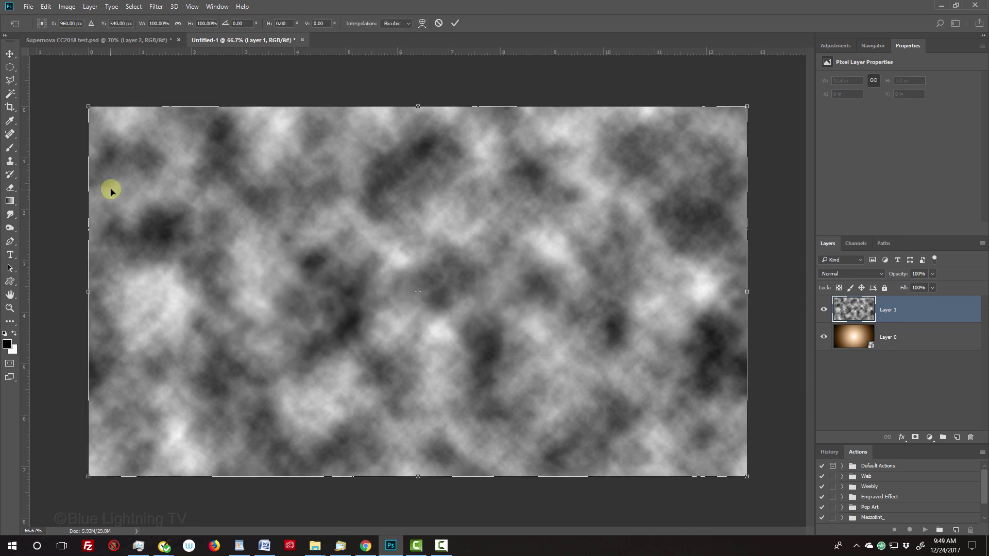
pyautogui.click(421, 23)
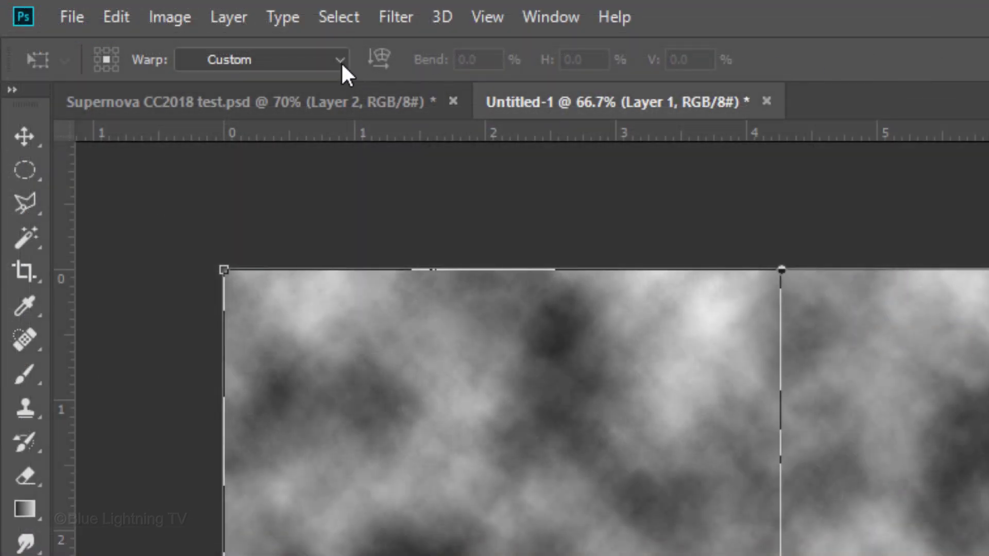
pyautogui.click(340, 61)
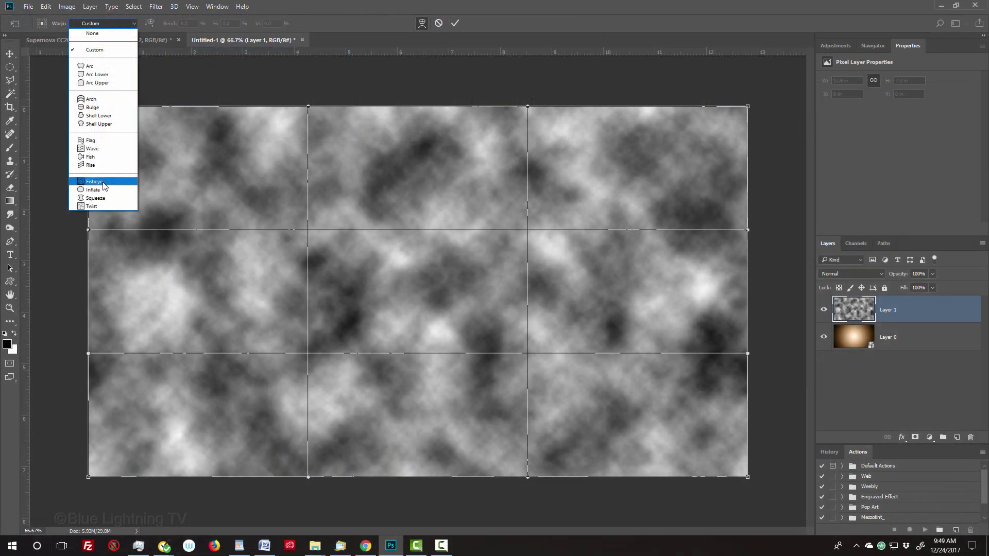
pyautogui.click(265, 479)
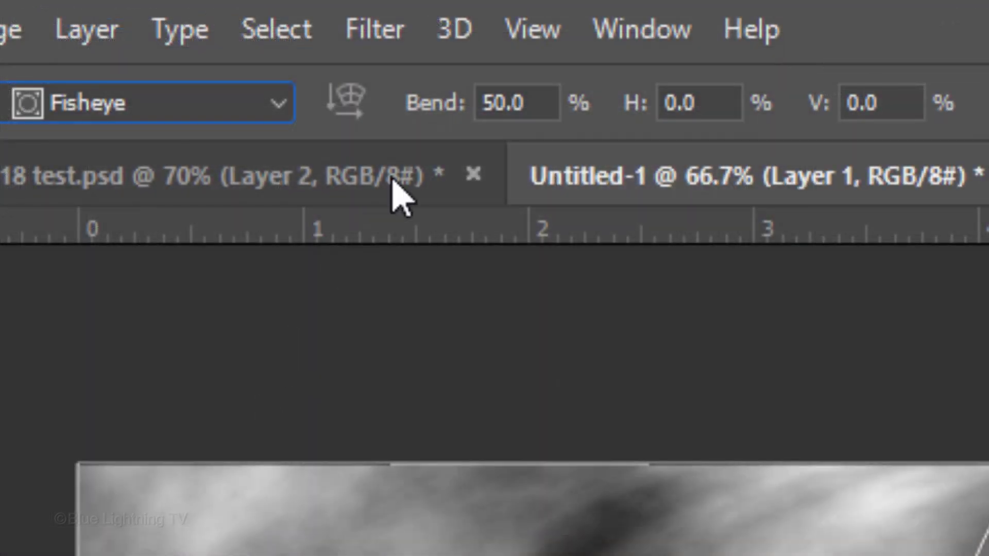
pyautogui.doubleClick(193, 23)
pyautogui.write('-')
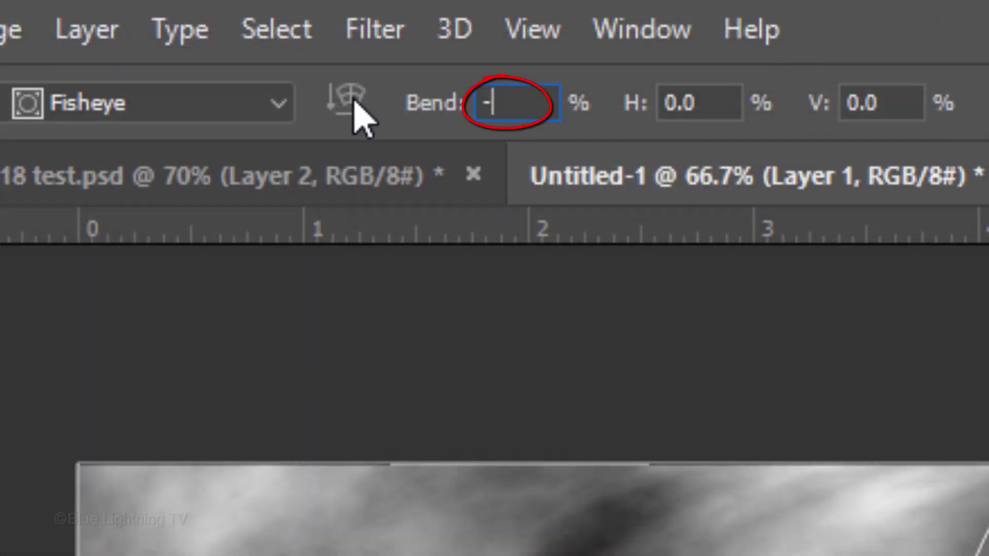
pyautogui.write('100')
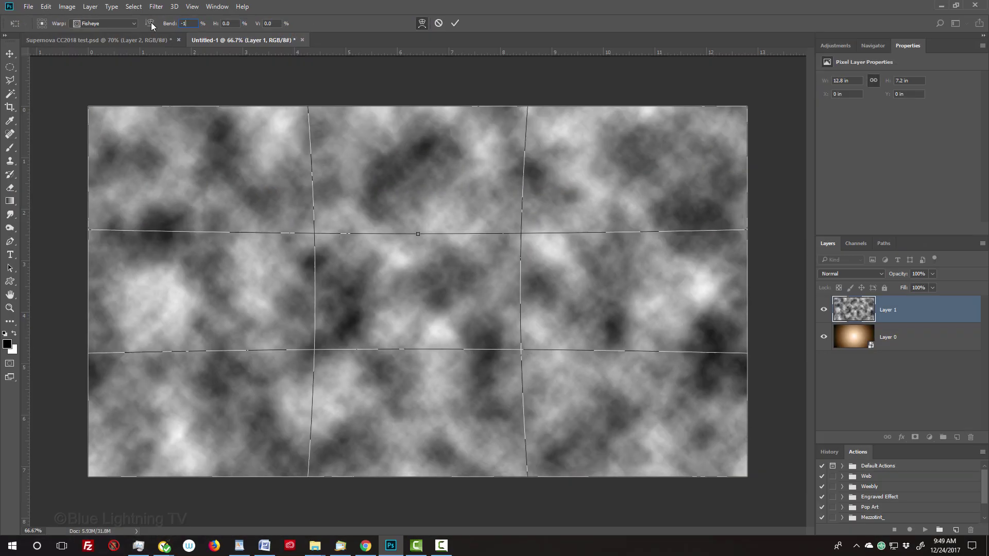
pyautogui.press('Return')
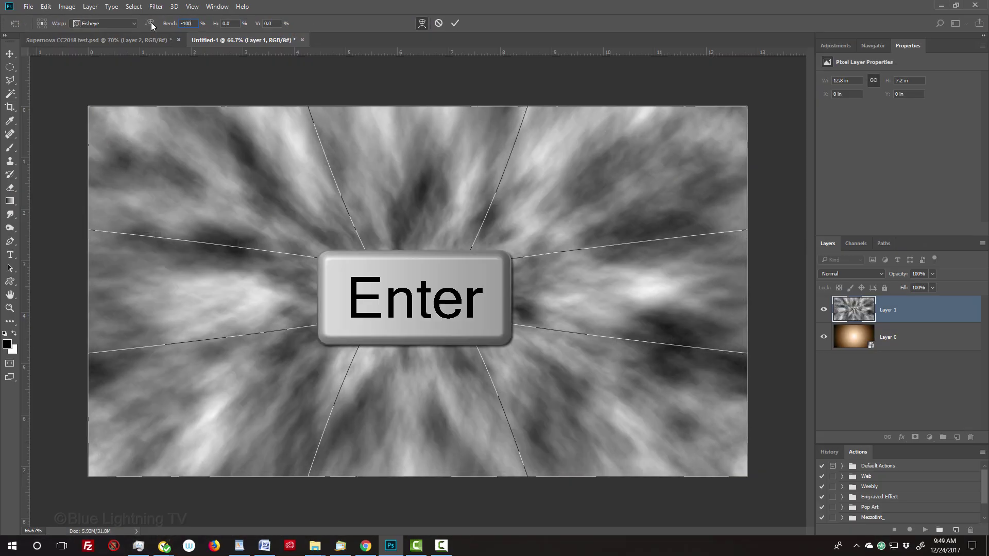
pyautogui.press('Return')
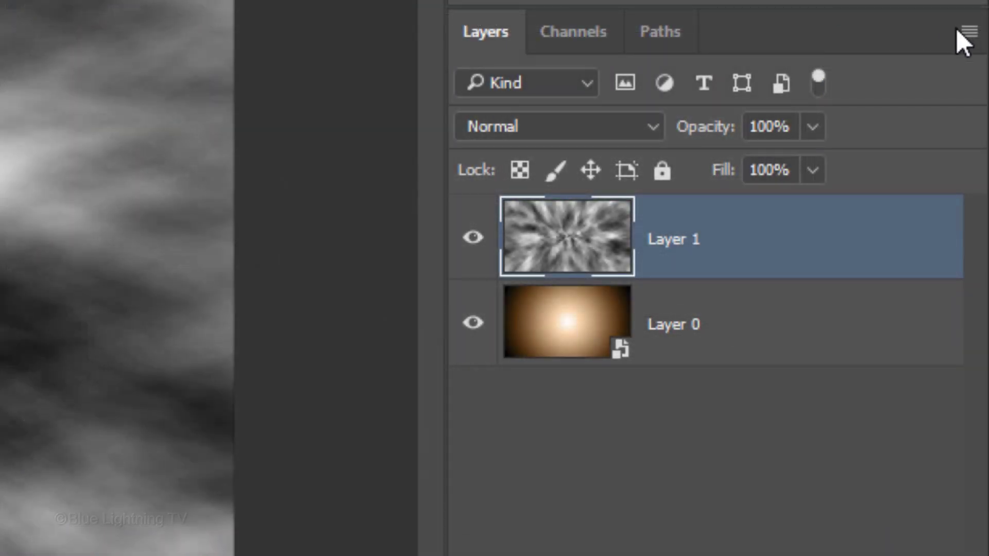
# - Convert Layer 1 to a Smart Object and set its blend mode to Overlay
pyautogui.click(982, 244)
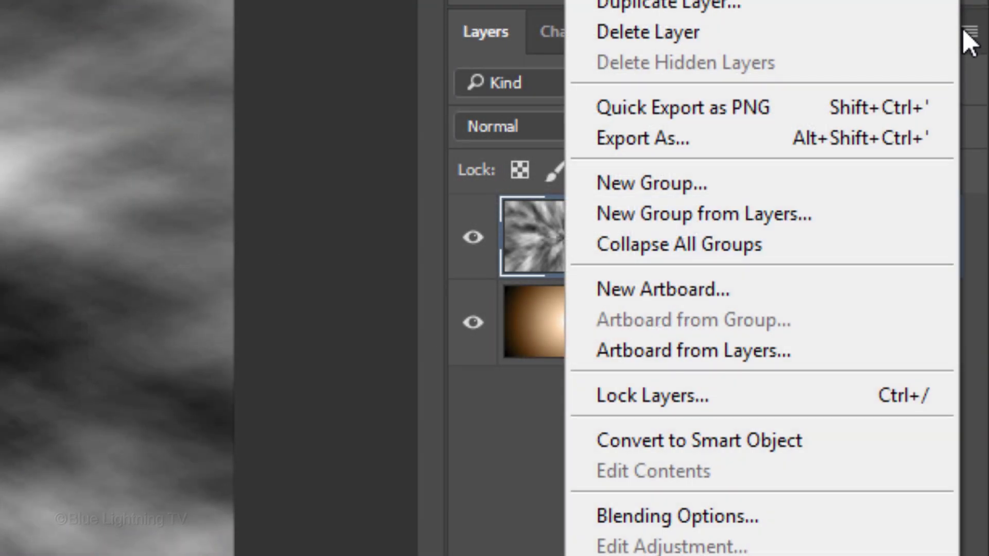
pyautogui.click(724, 438)
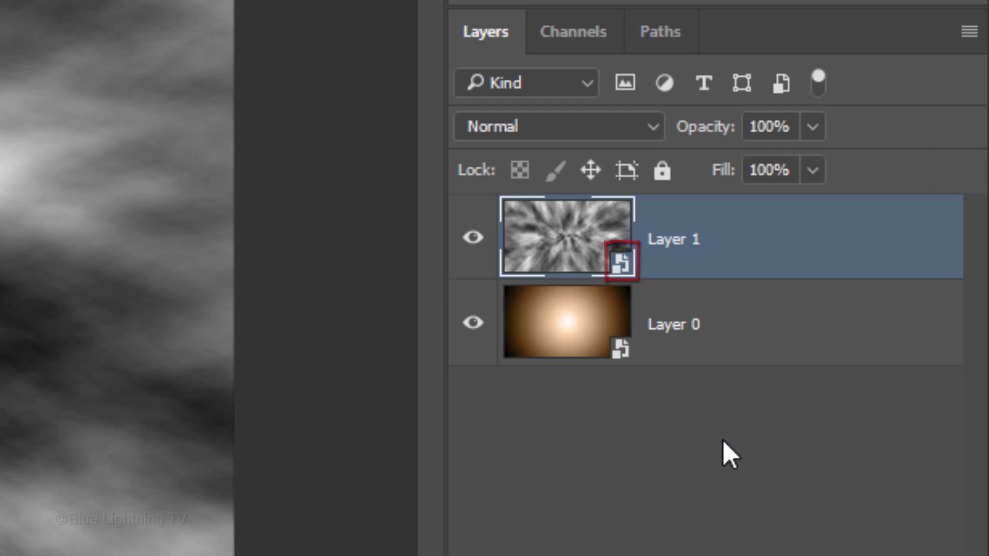
pyautogui.click(542, 125)
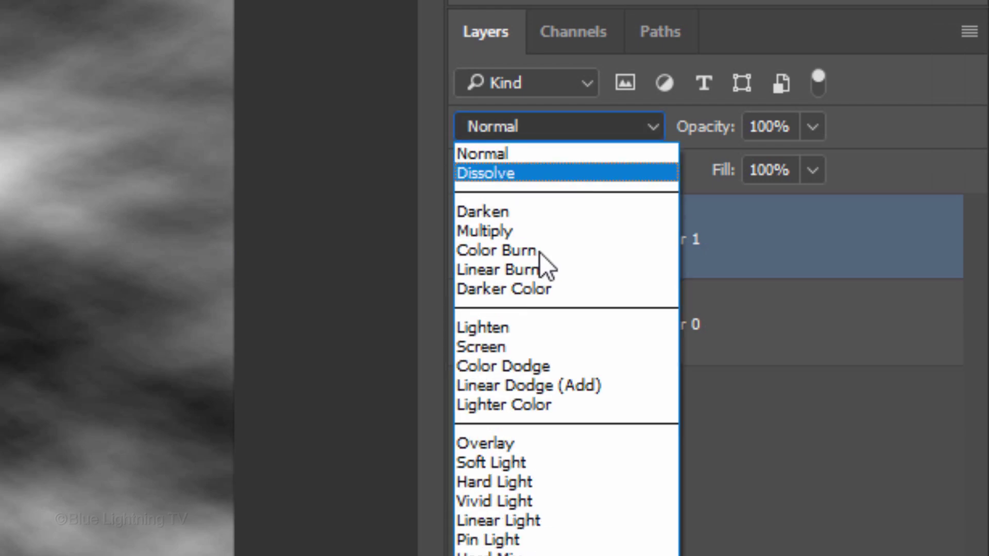
pyautogui.click(525, 446)
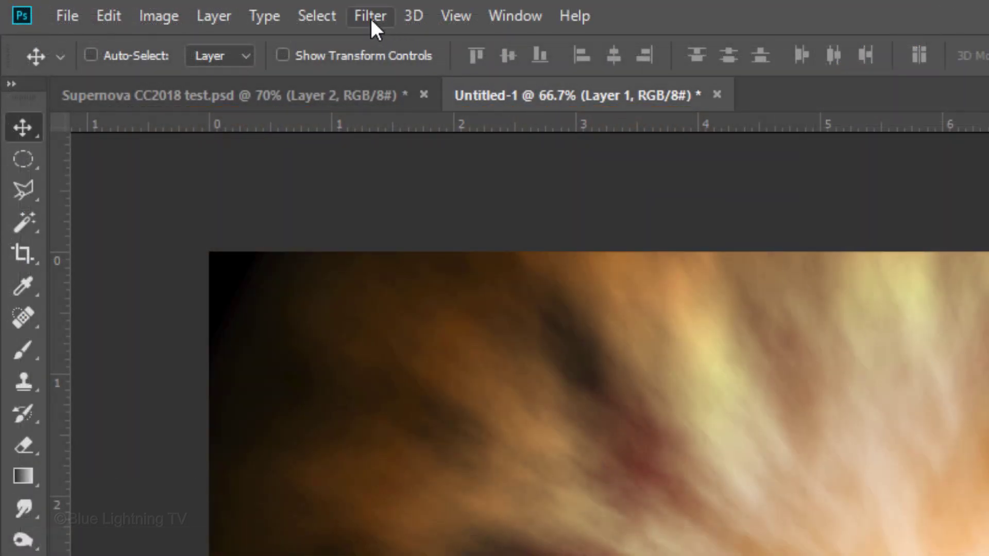
# - Apply a Twirl distort filter at 45° to the cloud layer
pyautogui.click(370, 17)
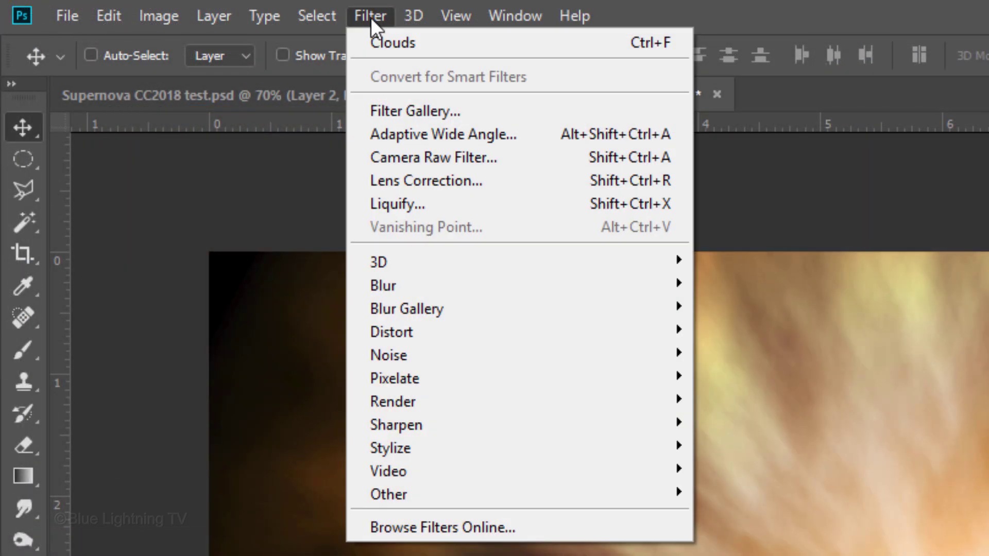
pyautogui.moveTo(381, 329)
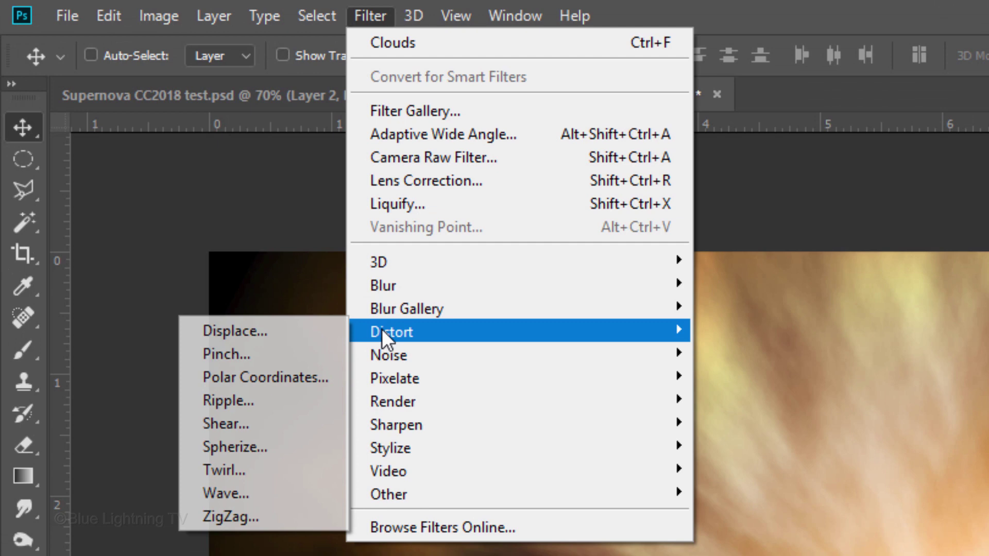
pyautogui.click(235, 468)
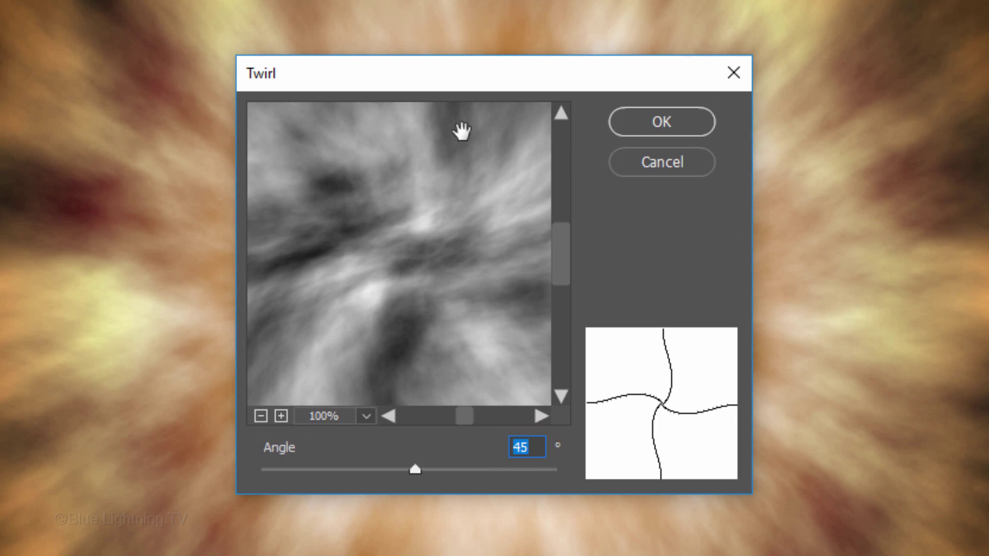
pyautogui.click(646, 120)
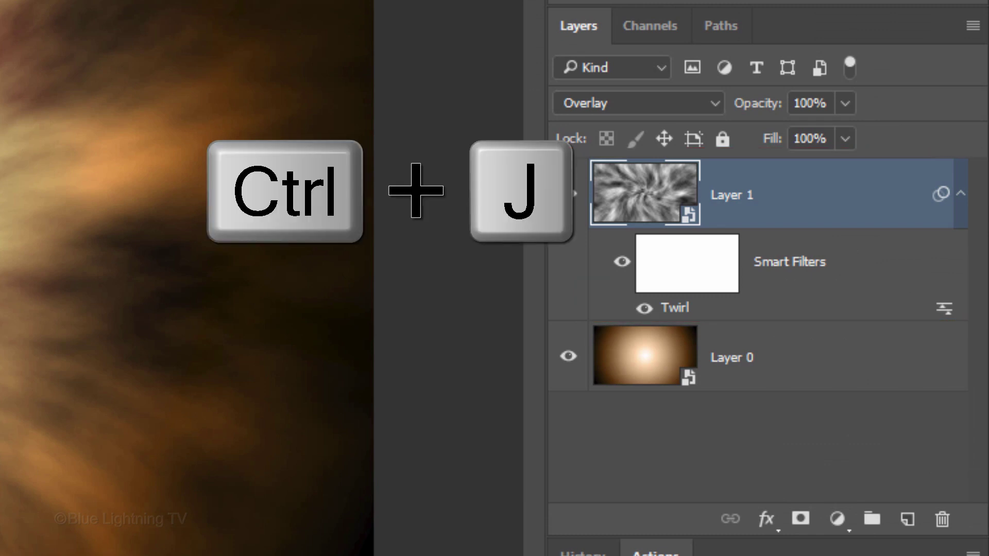
# - Duplicate the twirled layer as Layer 1 copy and scale it proportionally to 200%
pyautogui.hotkey('ctrl', 'j')
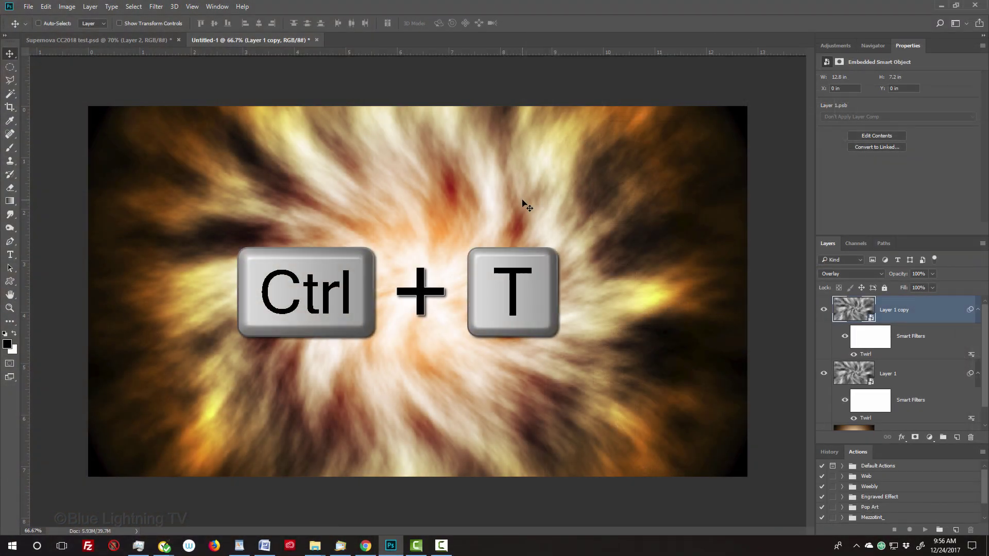
pyautogui.hotkey('ctrl', 't')
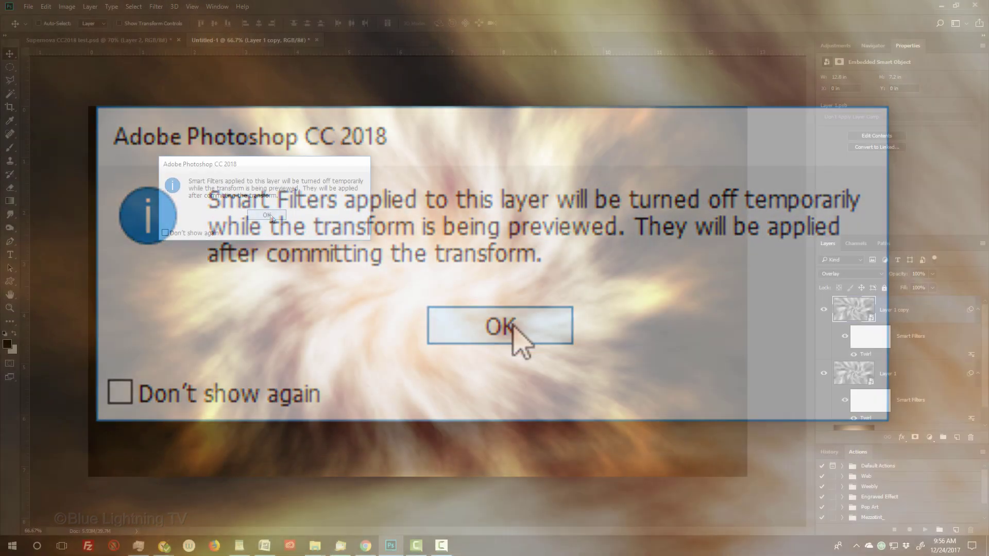
pyautogui.click(513, 324)
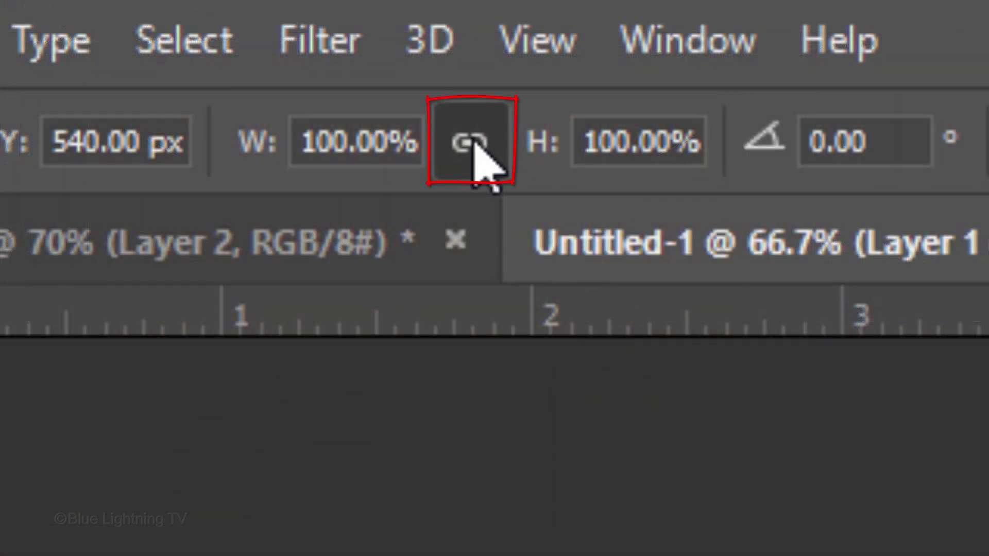
pyautogui.click(479, 149)
pyautogui.click(410, 139)
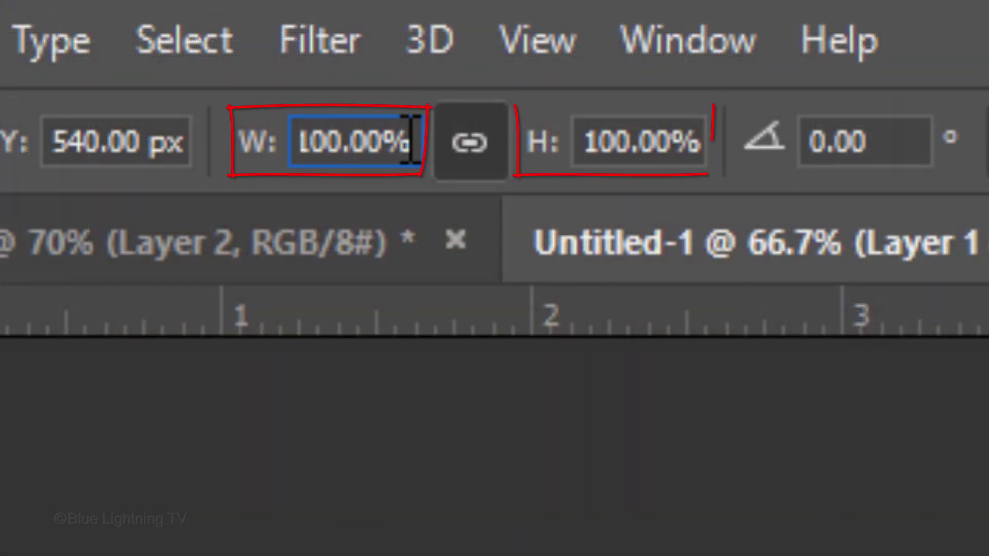
pyautogui.moveTo(410, 148); pyautogui.dragTo(299, 136)
pyautogui.write('200')
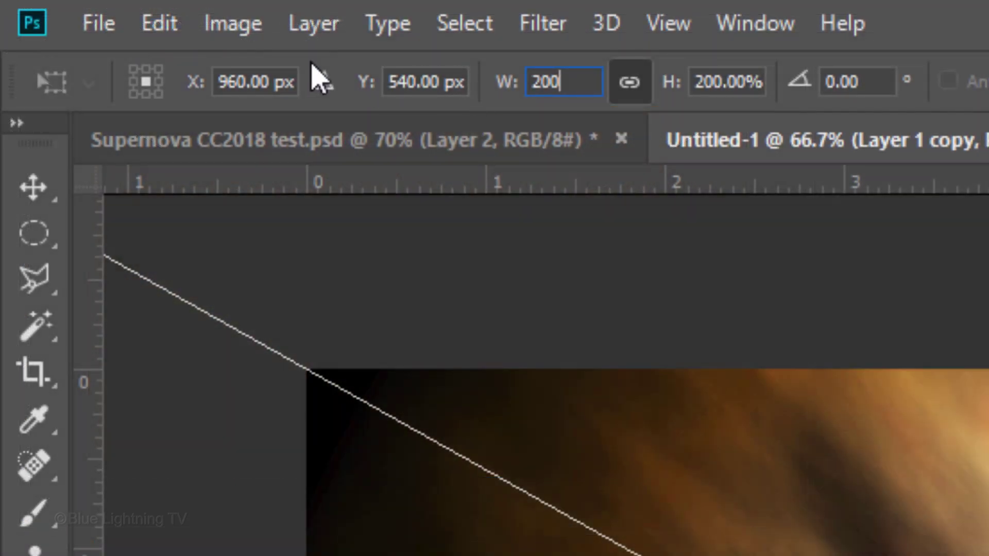
# - Rotate the enlarged copy 180° and commit the transform
pyautogui.click(45, 7)
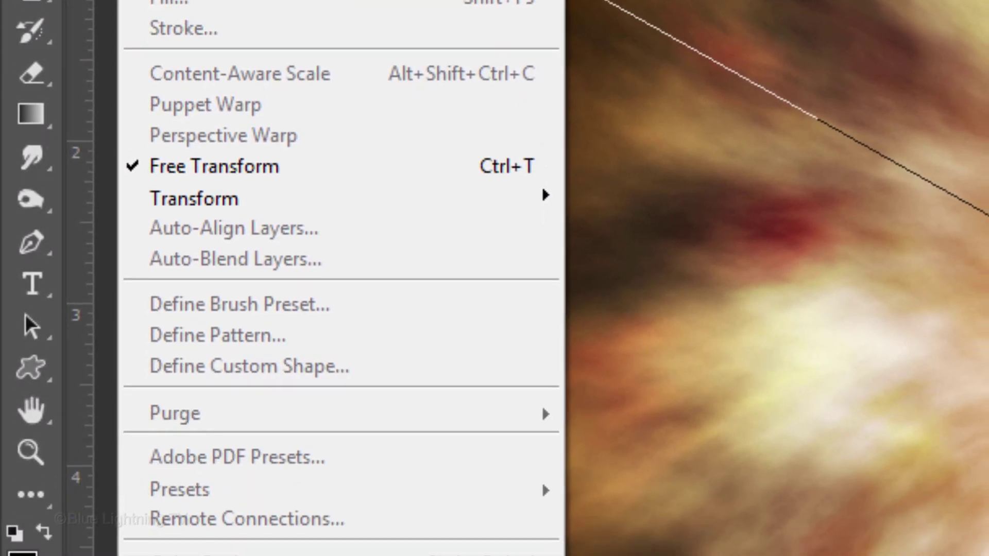
pyautogui.moveTo(168, 490)
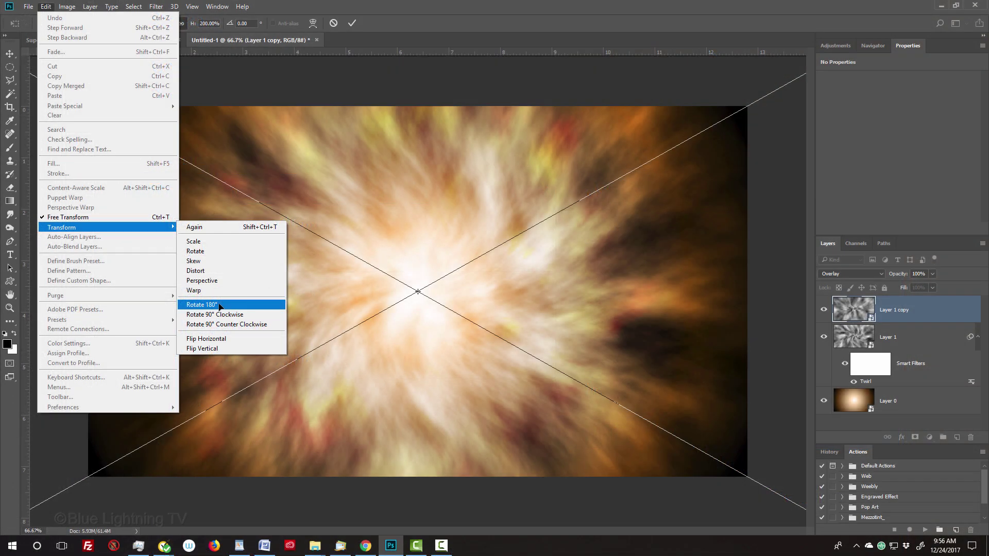
pyautogui.click(697, 434)
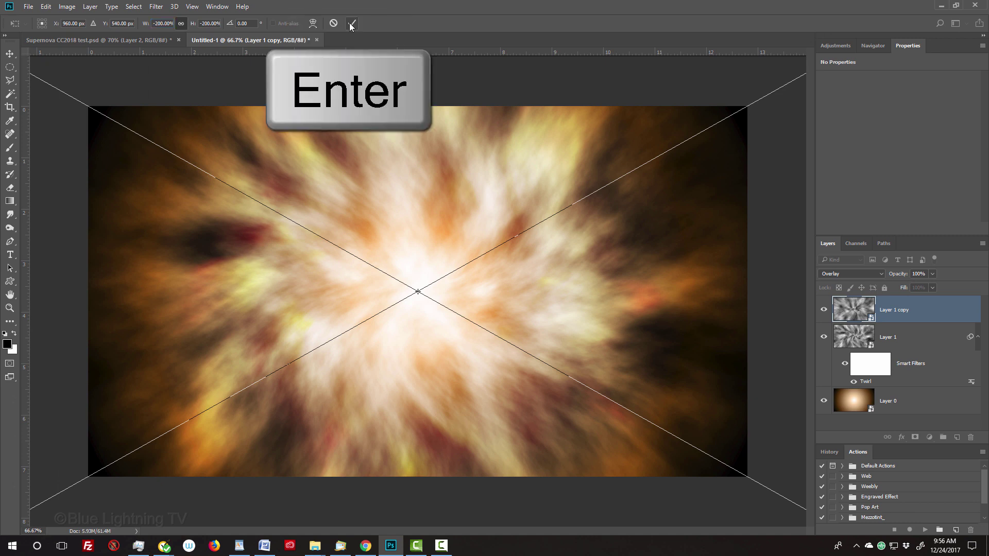
pyautogui.press('Return')
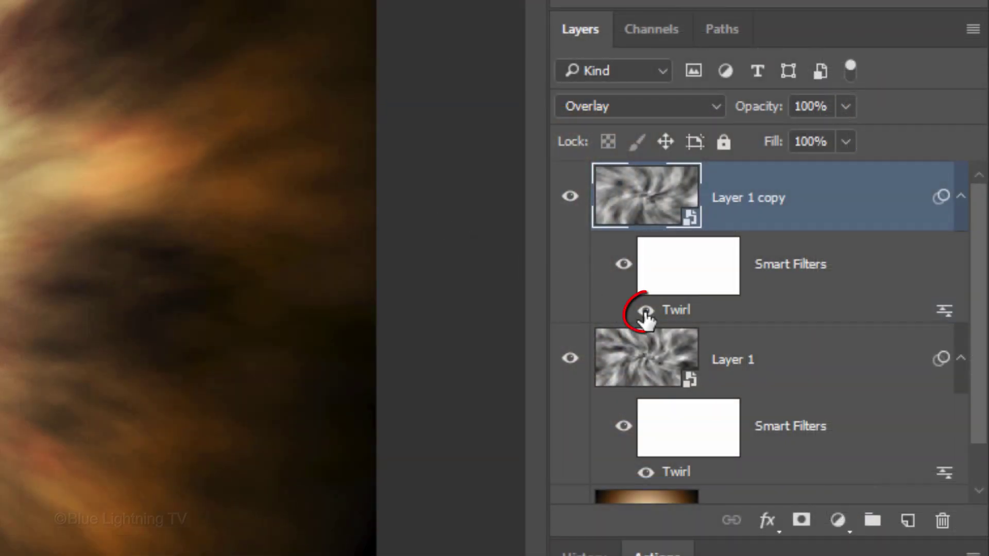
# - Hide the Twirl filter on Layer 1 copy and collapse both layers' smart filter lists
pyautogui.click(645, 314)
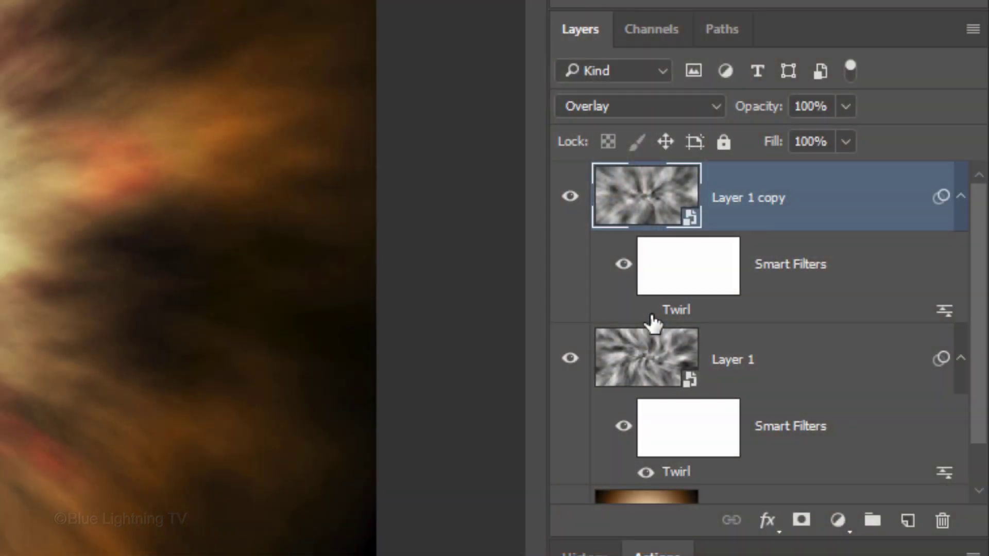
pyautogui.click(960, 197)
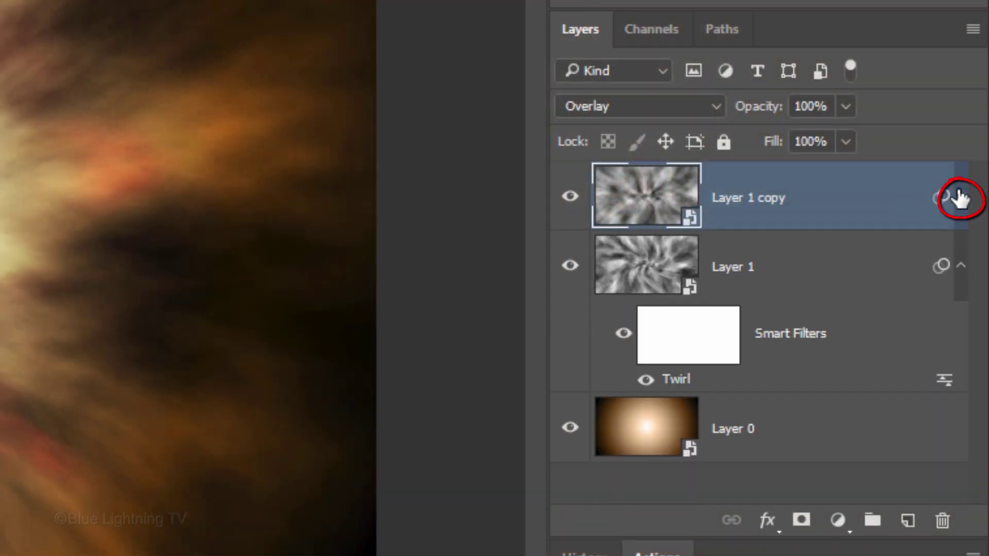
pyautogui.click(961, 266)
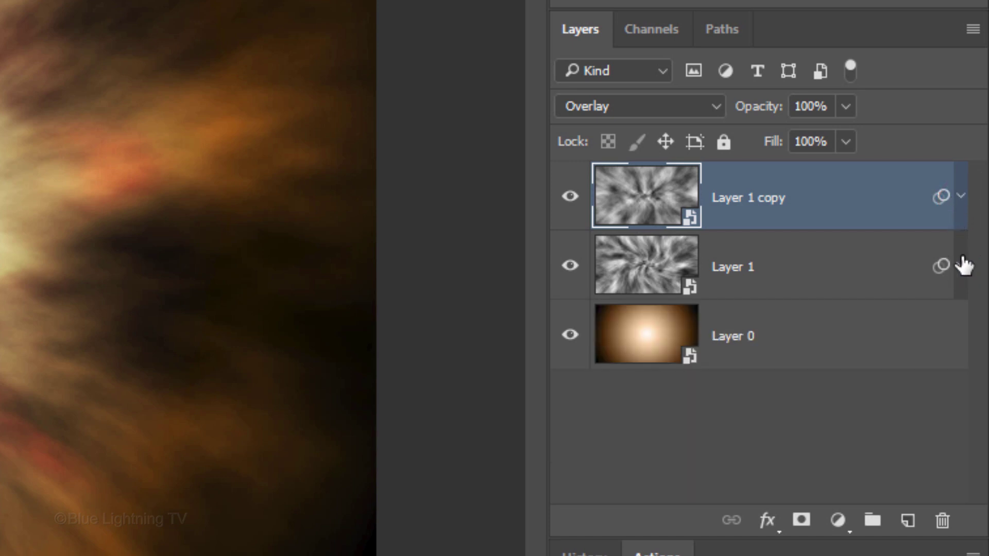
# - Add a B65A00 Solid Color fill in Overlay mode, clipped to Layer 1 copy
pyautogui.click(836, 523)
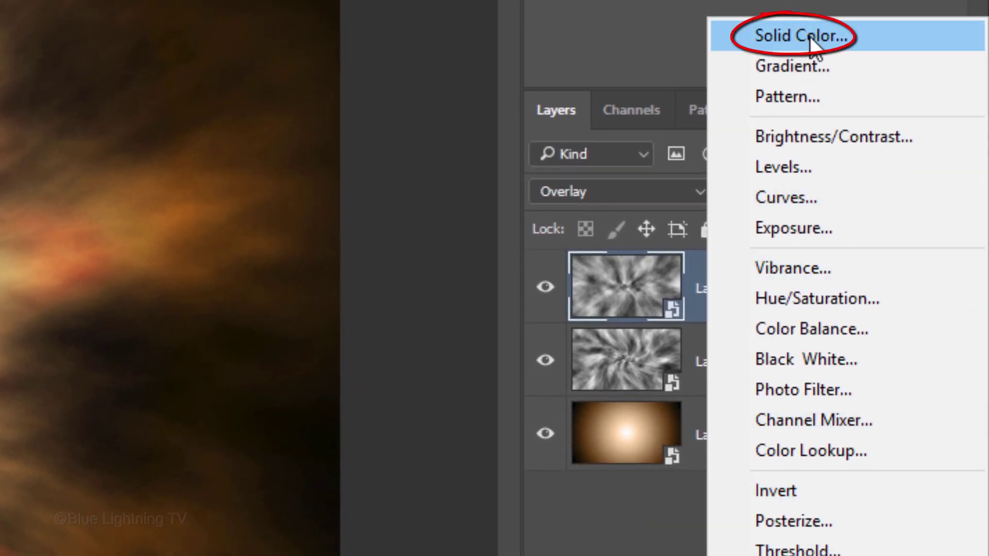
pyautogui.click(810, 36)
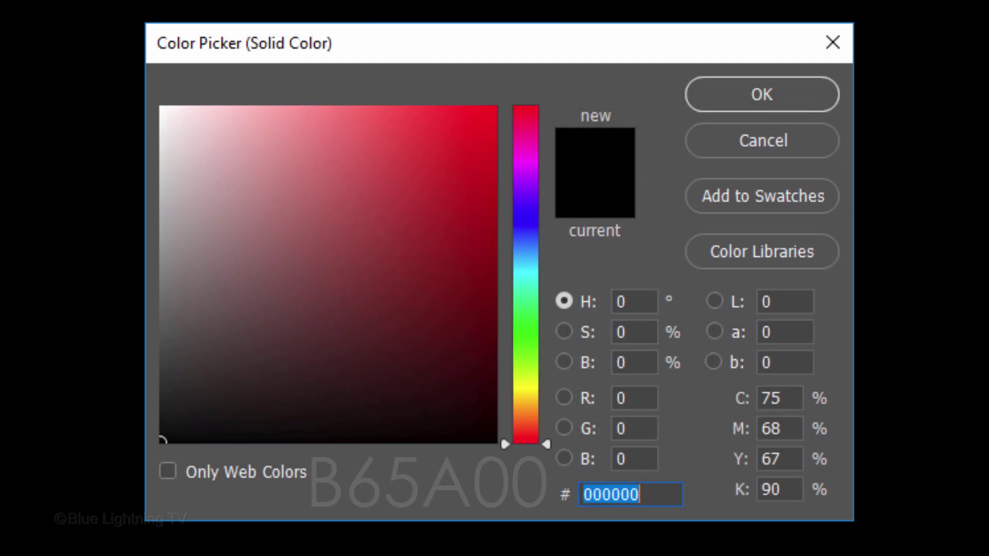
pyautogui.write('B65')
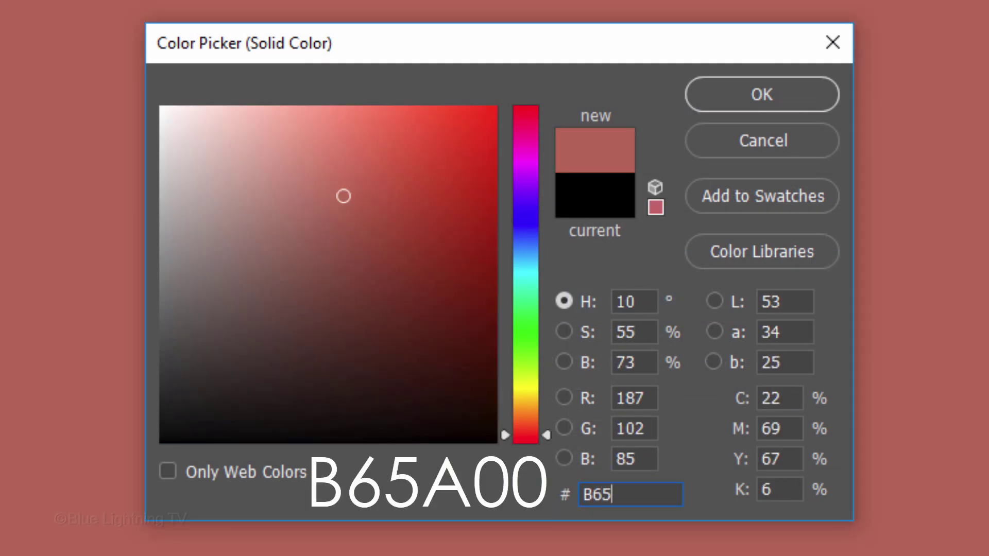
pyautogui.write('A0')
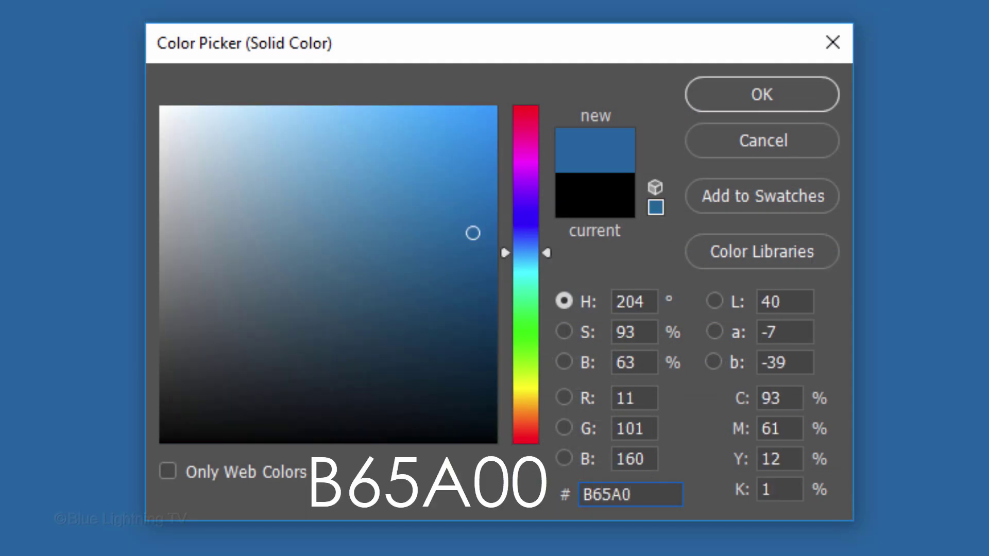
pyautogui.write('0')
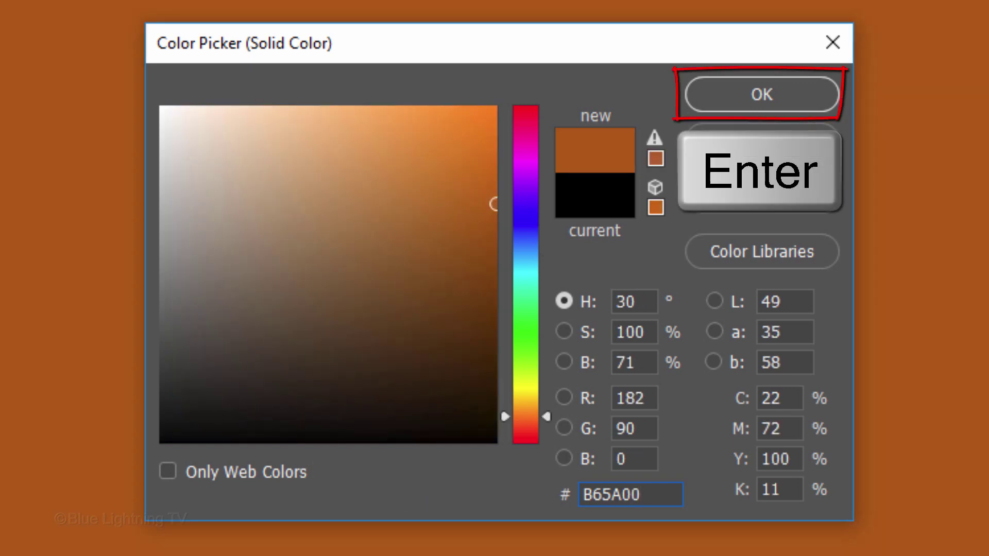
pyautogui.press('Return')
pyautogui.click(632, 97)
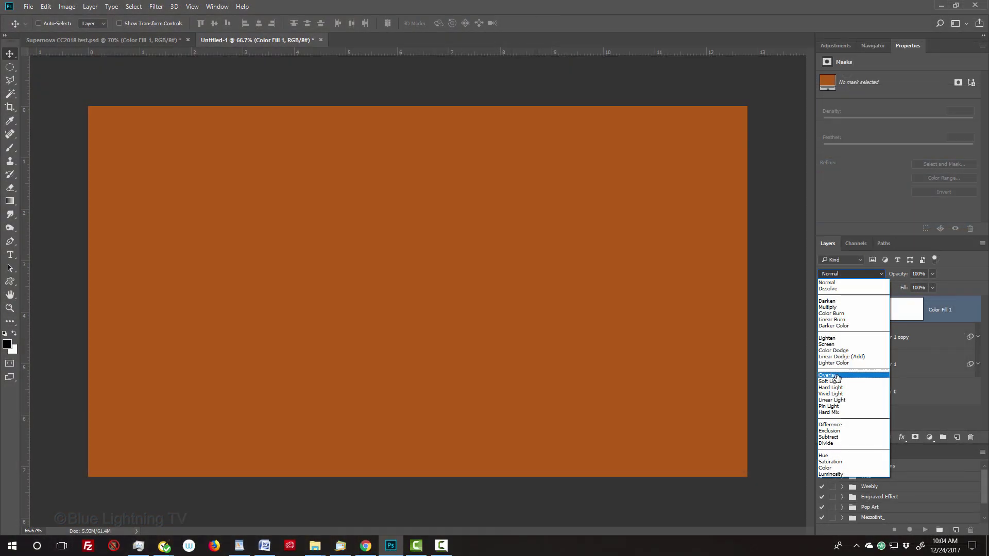
pyautogui.click(595, 367)
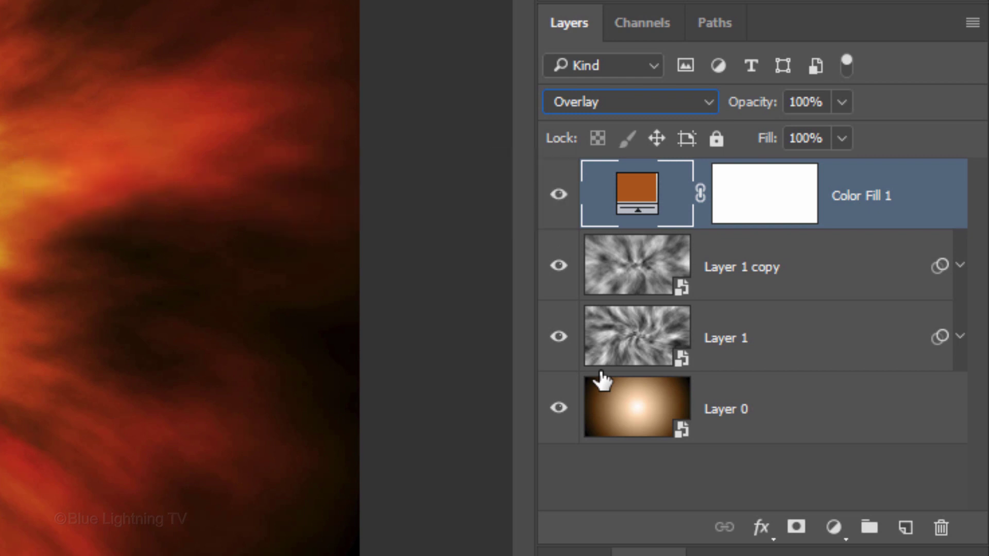
pyautogui.hotkey('ctrl', 'alt', 'g')
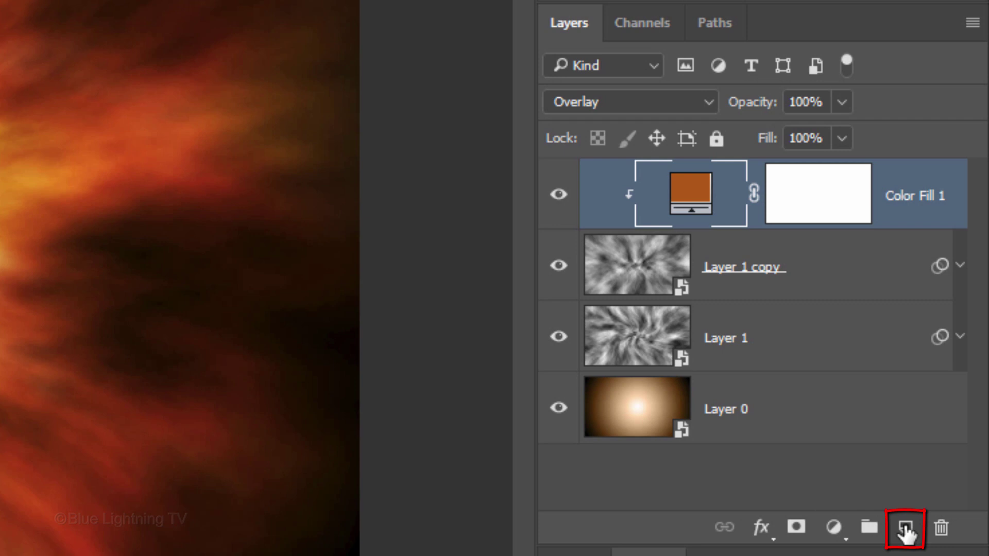
# - Fill a new Layer 2 with black, add noise, and blur it 0.3 px
pyautogui.click(906, 531)
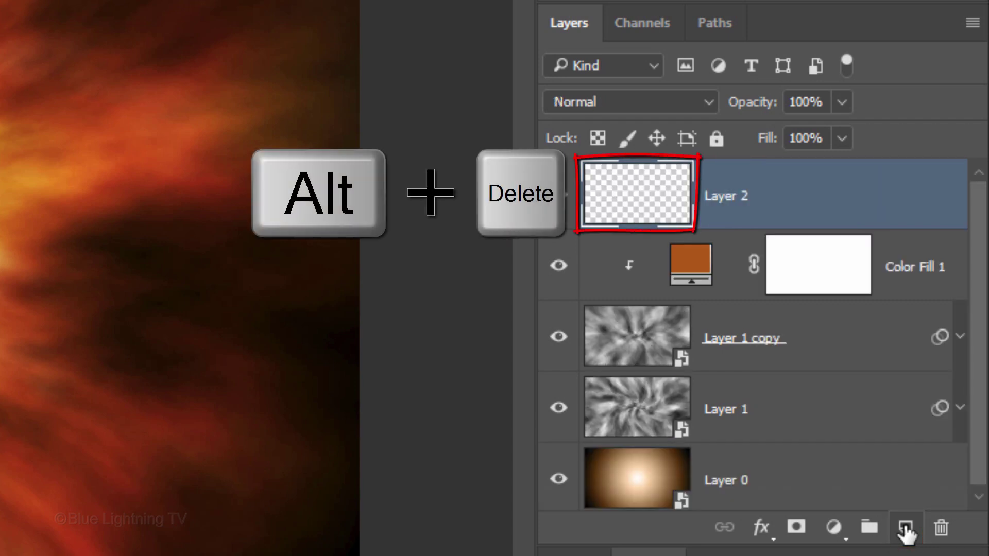
pyautogui.hotkey('alt', 'Delete')
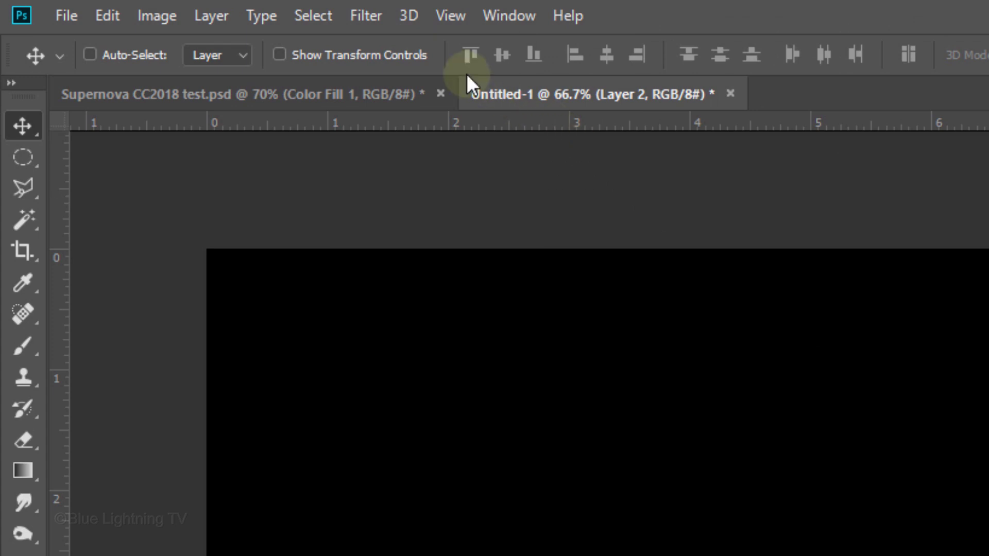
pyautogui.click(366, 15)
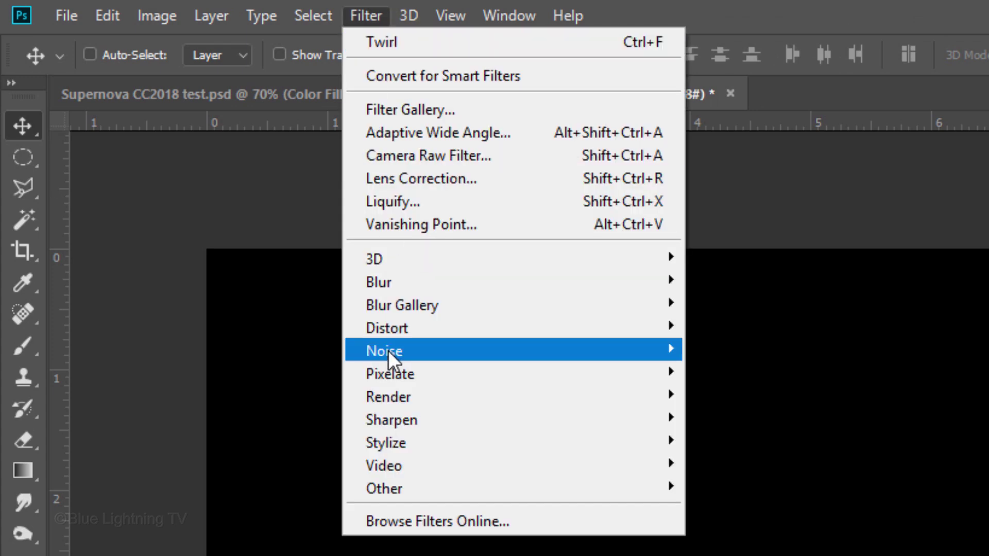
pyautogui.moveTo(388, 350)
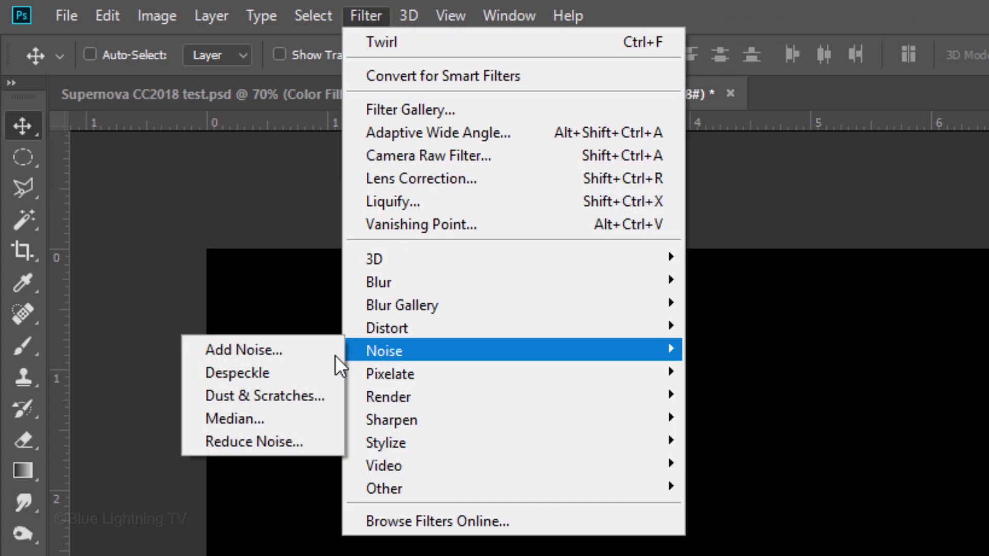
pyautogui.click(252, 359)
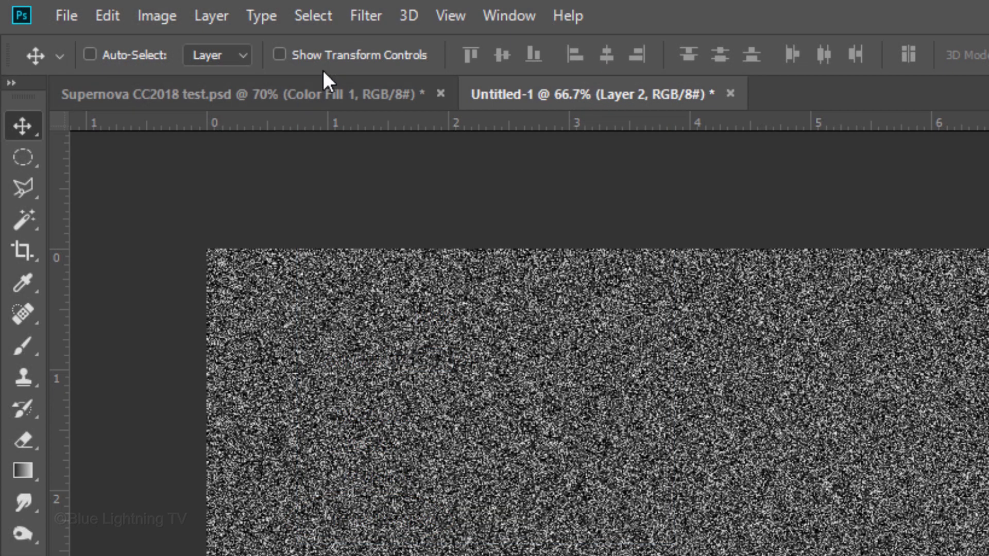
pyautogui.click(363, 13)
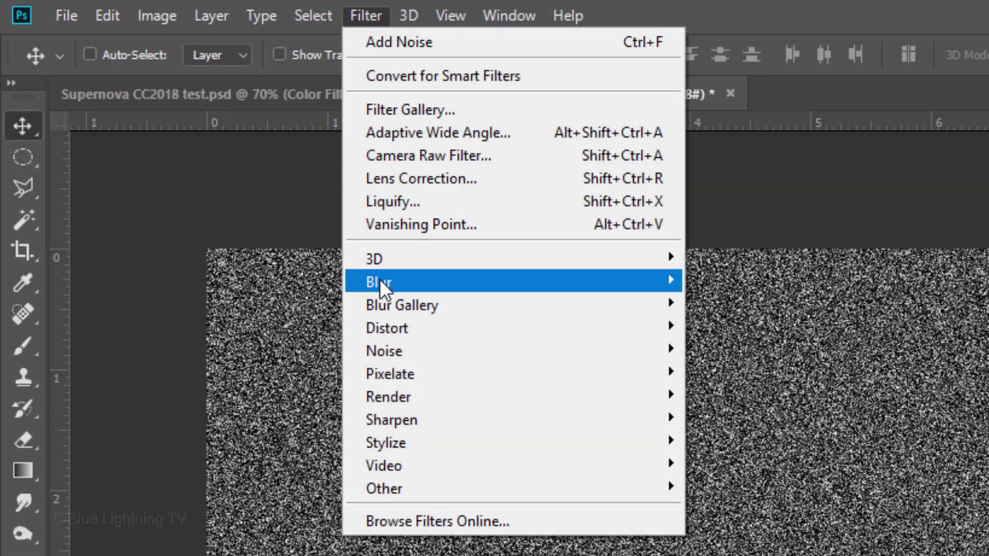
pyautogui.moveTo(379, 280)
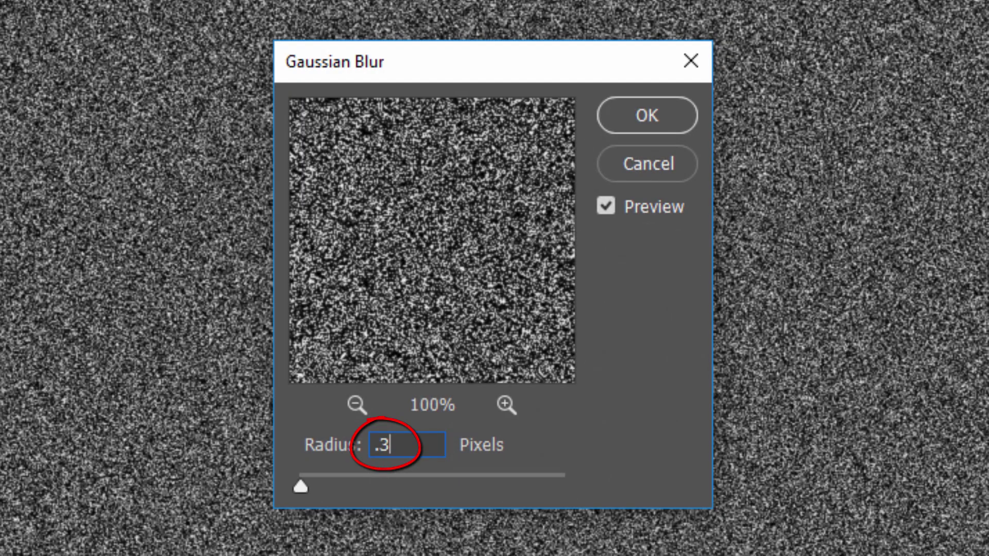
pyautogui.press('Return')
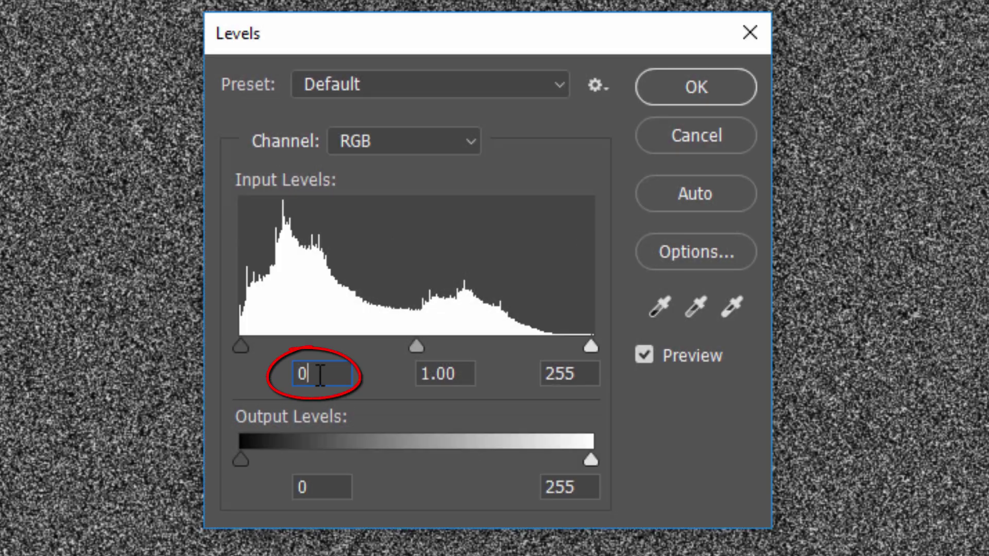
# - Set Levels input black to 150 and white to 160 on the noise layer
pyautogui.press('BackSpace')
pyautogui.write('150')
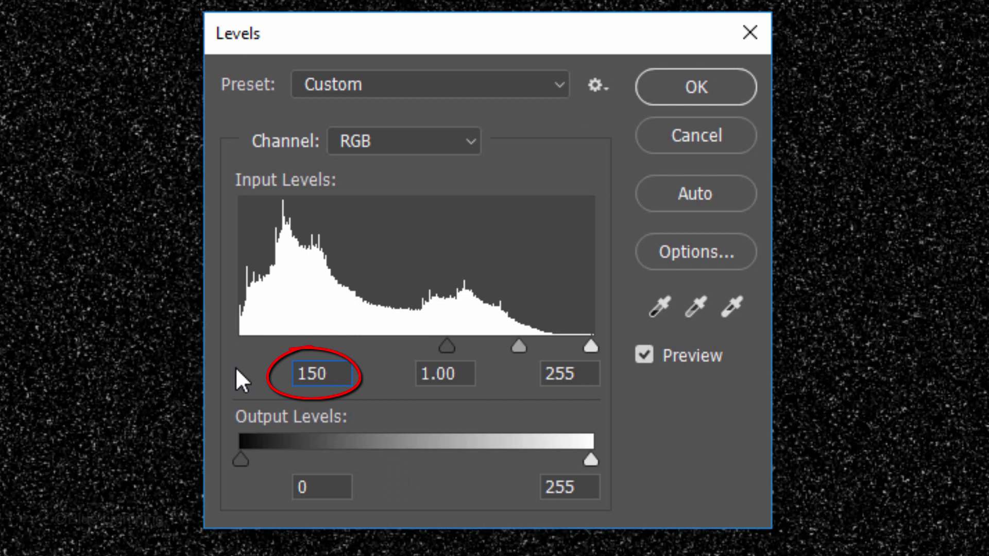
pyautogui.click(585, 371)
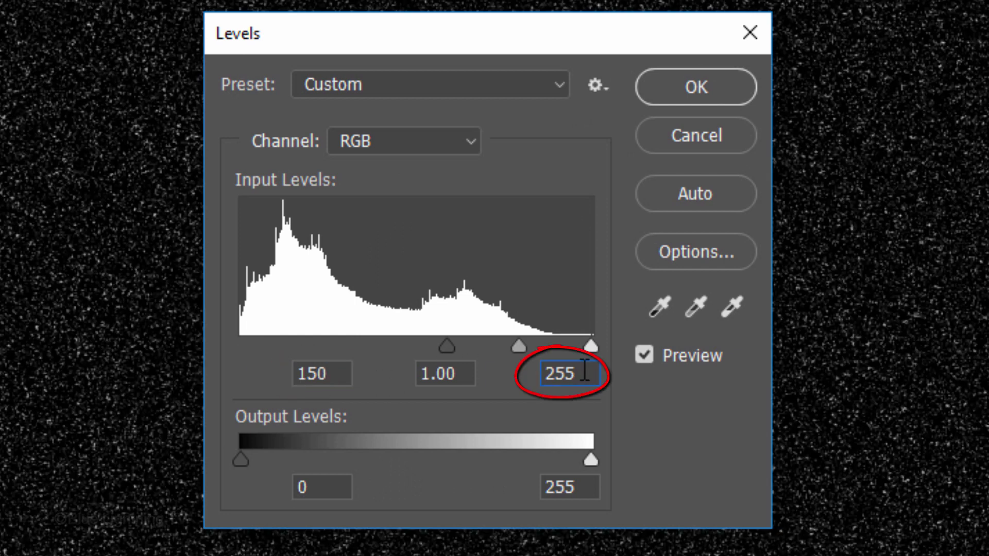
pyautogui.doubleClick(585, 371)
pyautogui.write('160')
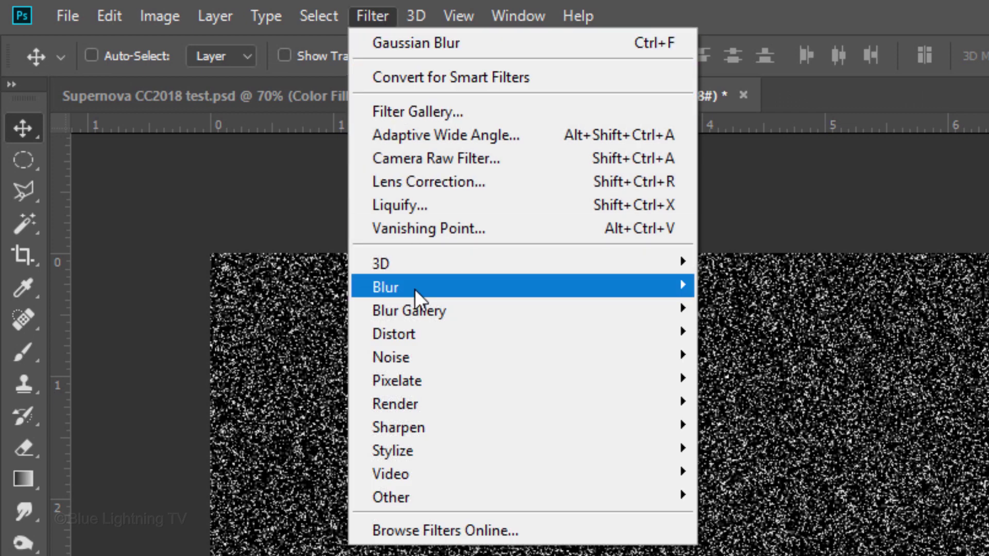
# - Zoom-blur Layer 2 at amount 100, convert it to a Smart Object, and blend it in Color Dodge
pyautogui.moveTo(415, 289)
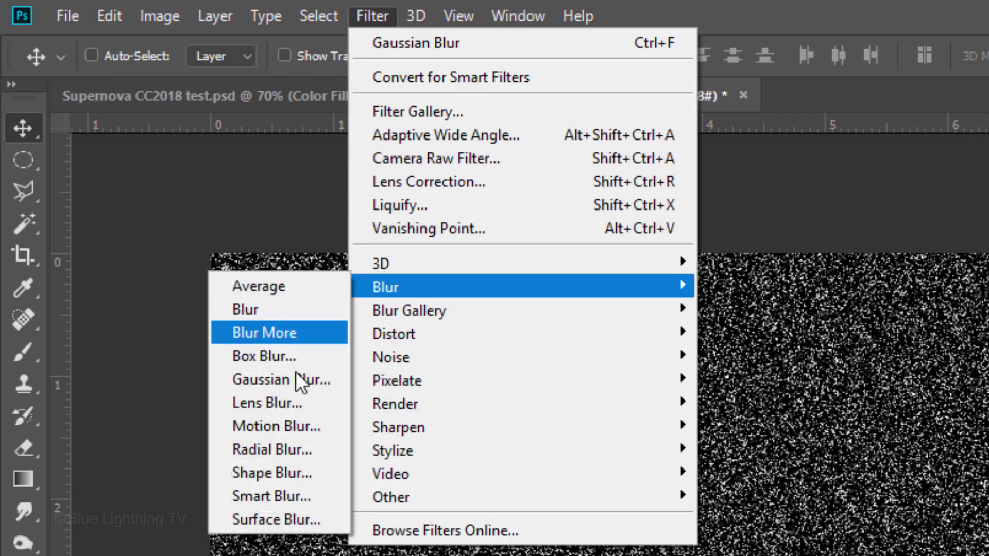
pyautogui.click(286, 451)
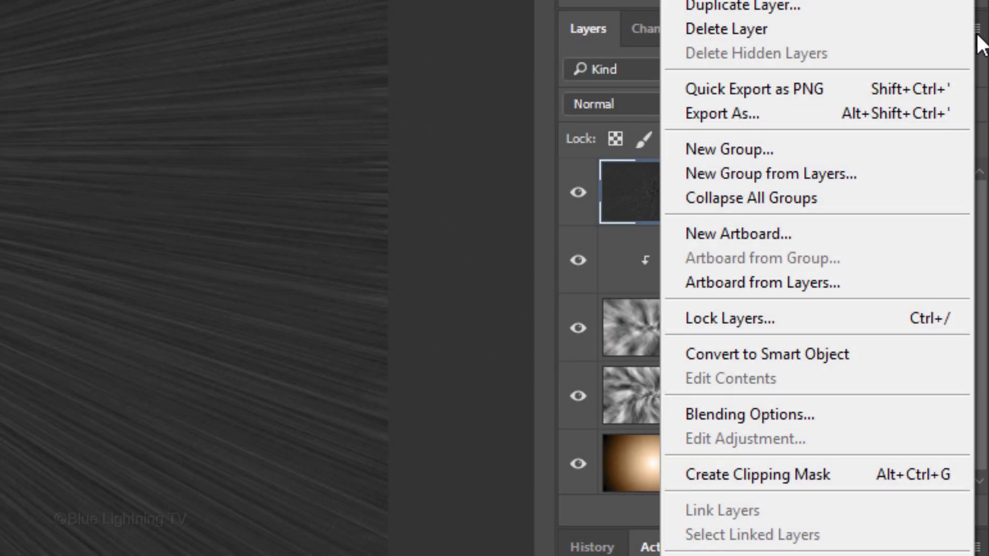
pyautogui.click(828, 360)
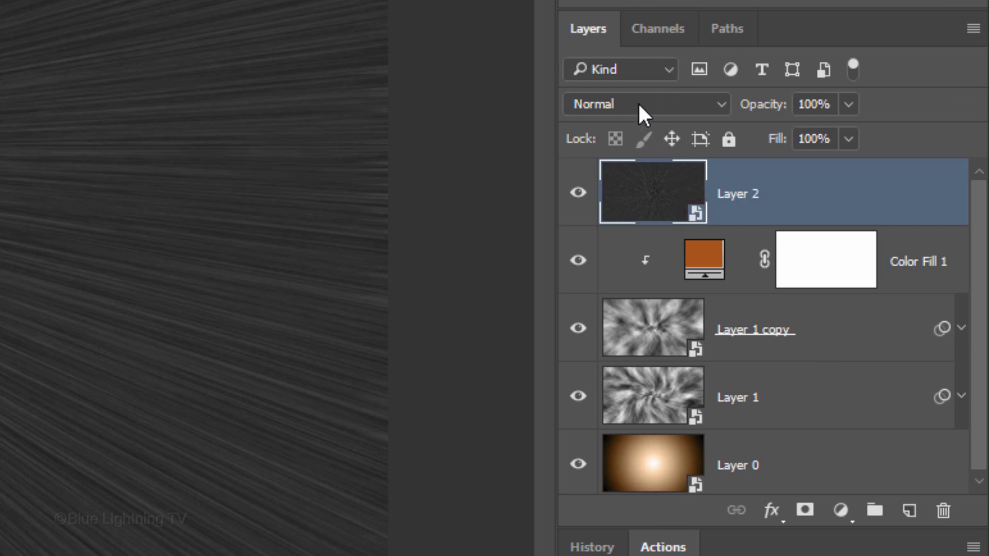
pyautogui.click(636, 105)
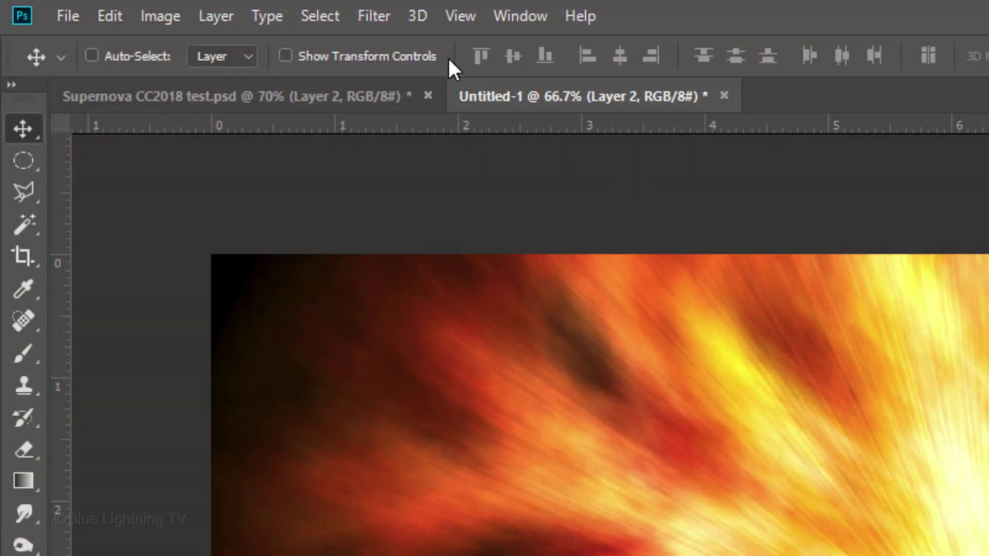
# - Apply a 45° Twirl smart filter to Layer 2
pyautogui.click(375, 19)
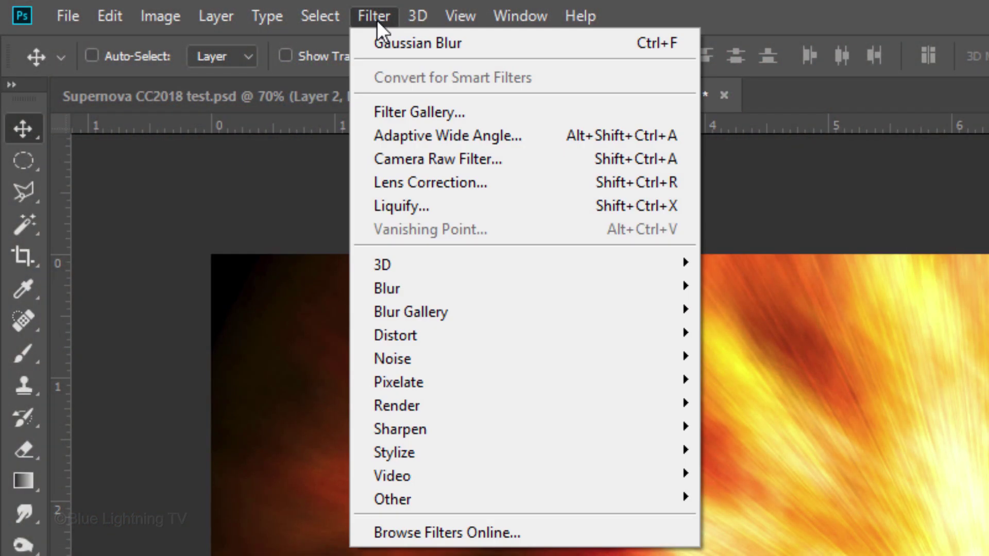
pyautogui.moveTo(419, 336)
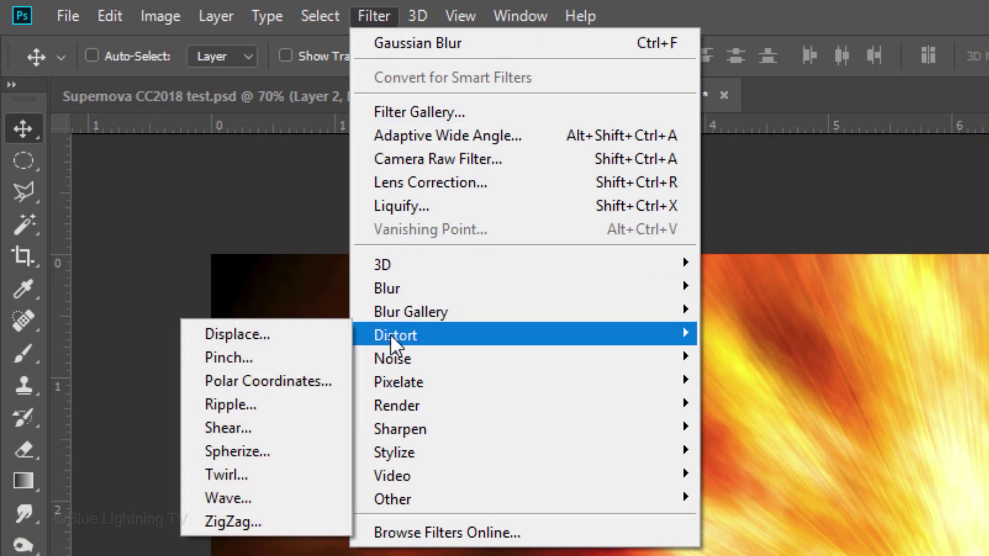
pyautogui.click(256, 482)
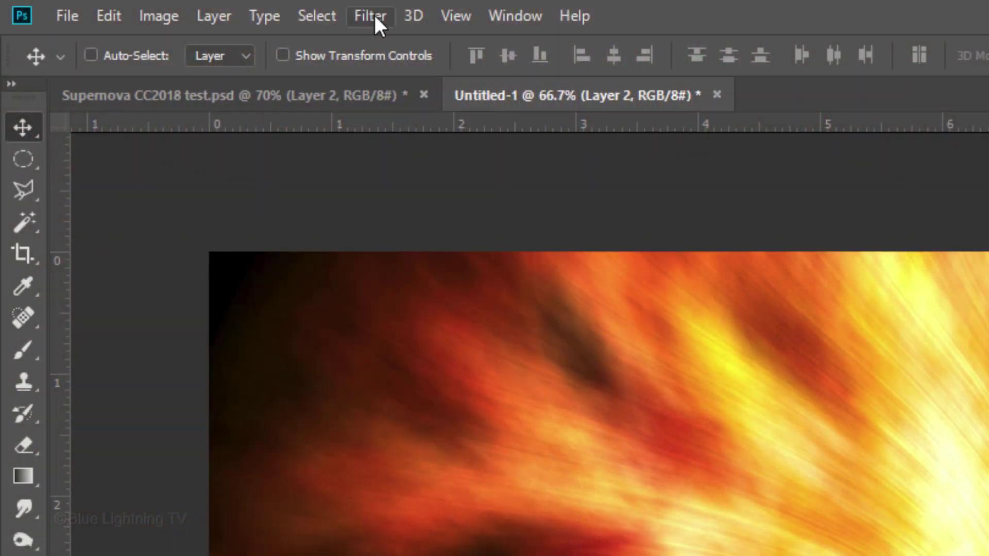
# - Soften Layer 2 with a 2.0 px Gaussian Blur smart filter
pyautogui.click(370, 16)
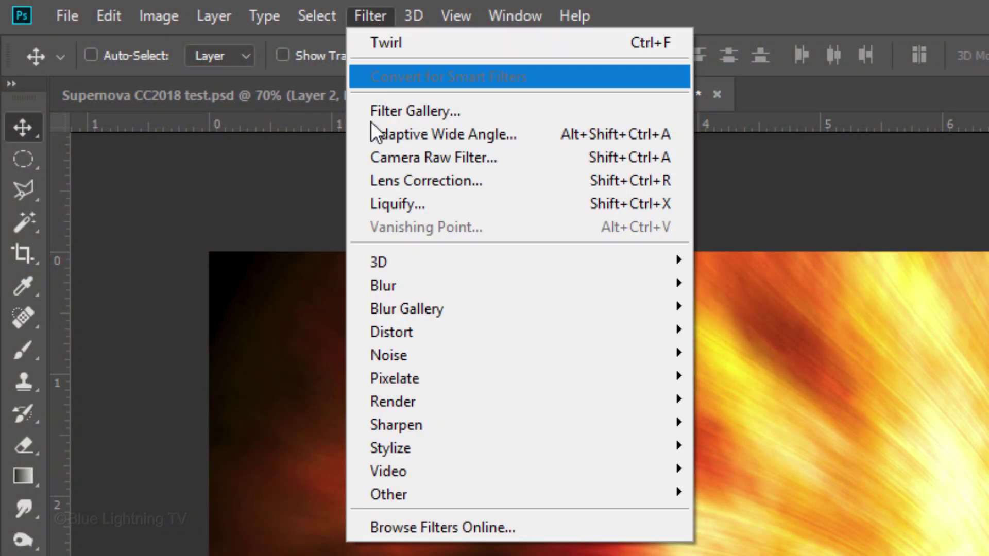
pyautogui.moveTo(384, 287)
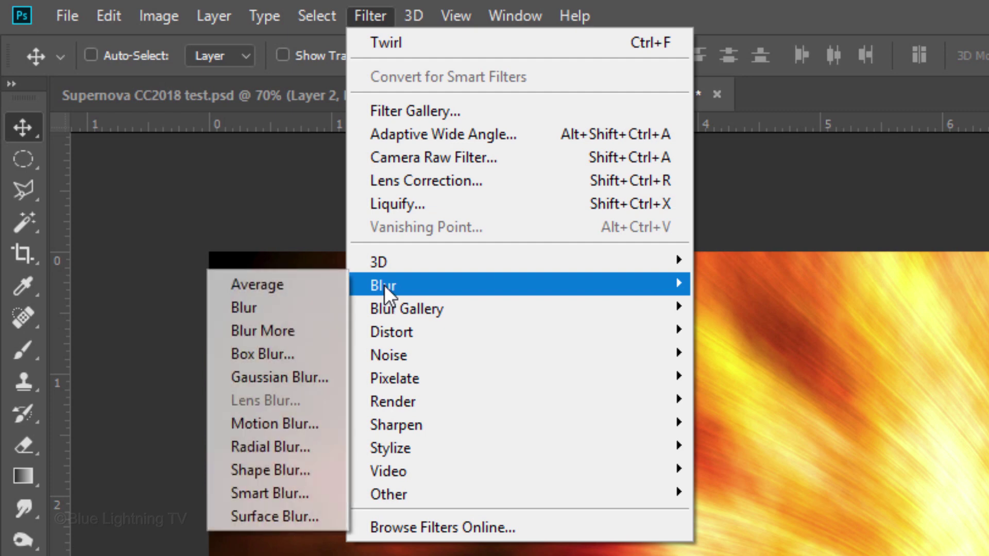
pyautogui.click(289, 371)
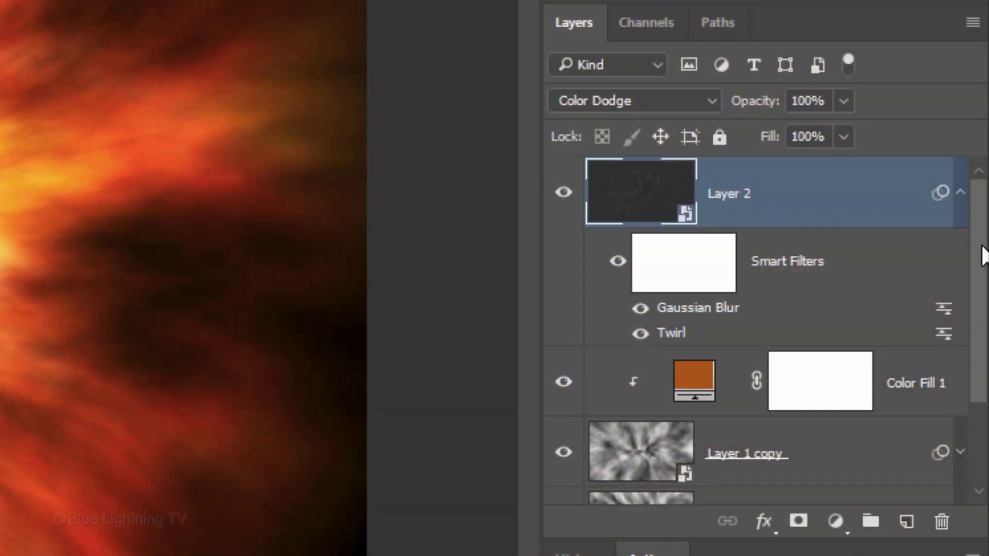
# - Add a new empty Layer 3 directly above Layer 0
pyautogui.moveTo(982, 258); pyautogui.dragTo(972, 441)
pyautogui.click(806, 471)
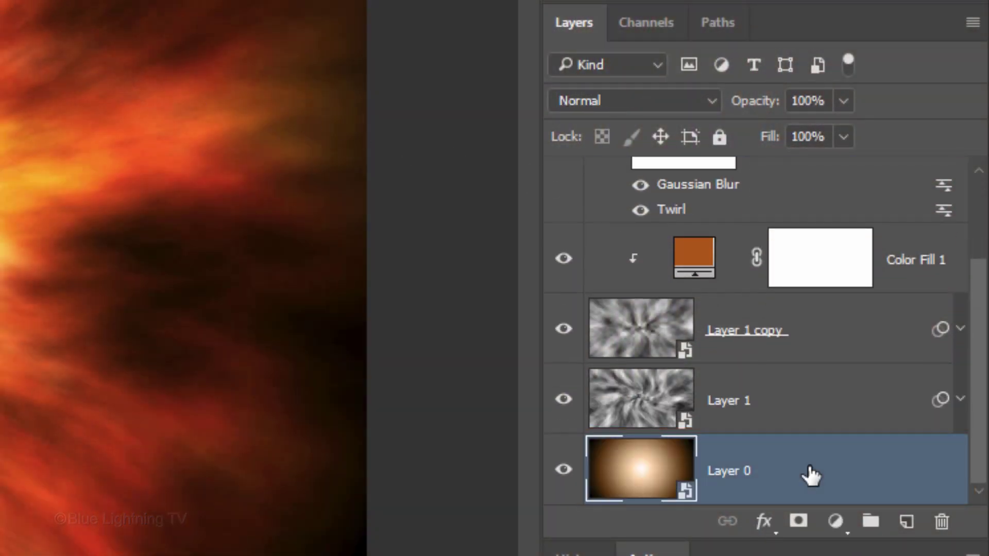
pyautogui.click(907, 526)
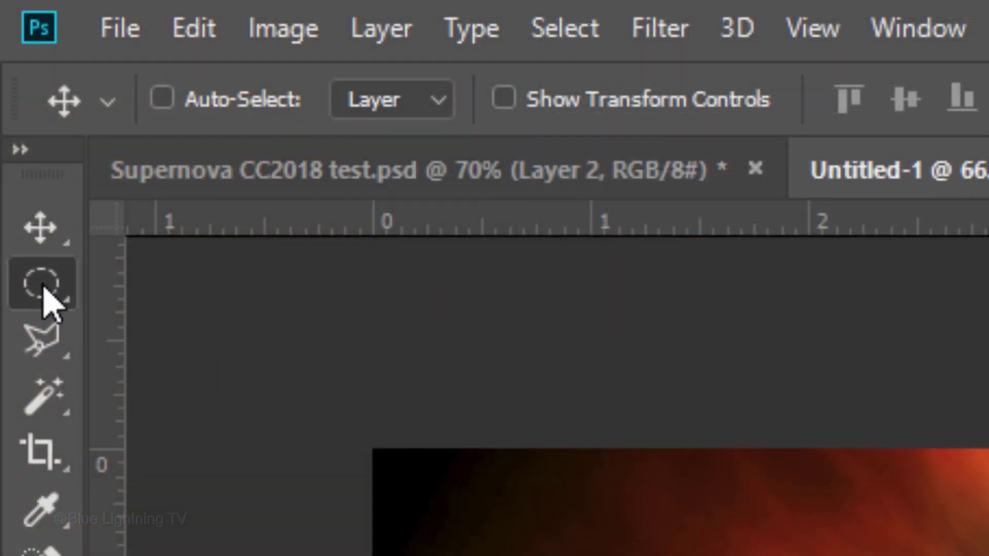
# - Draw a circular selection, feather it 5 px, fill it black, and deselect
pyautogui.click(43, 288)
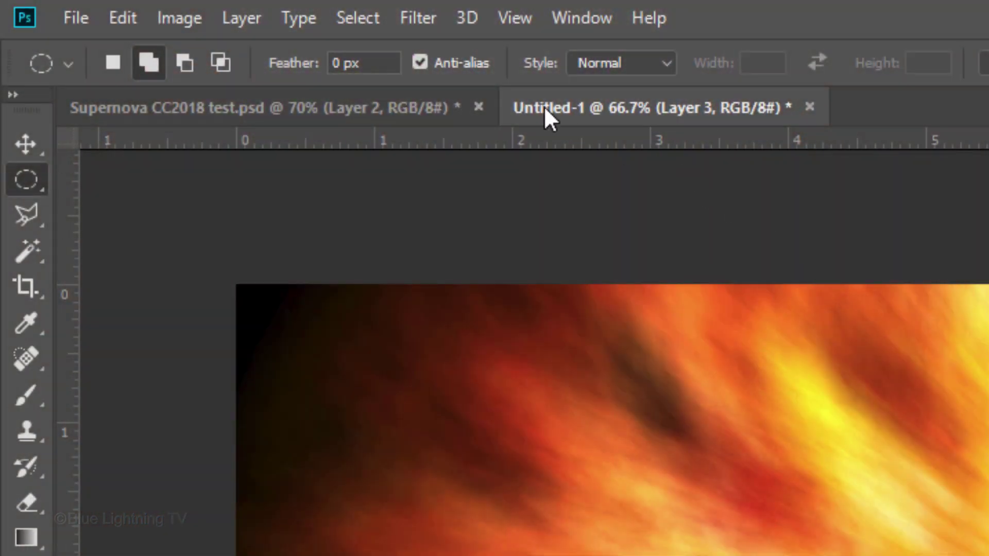
pyautogui.click(364, 20)
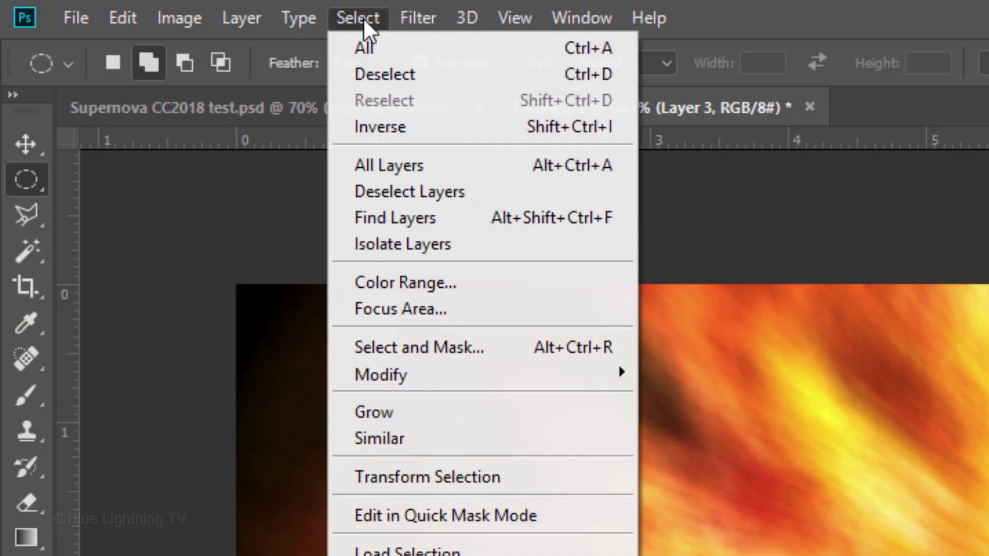
pyautogui.moveTo(426, 372)
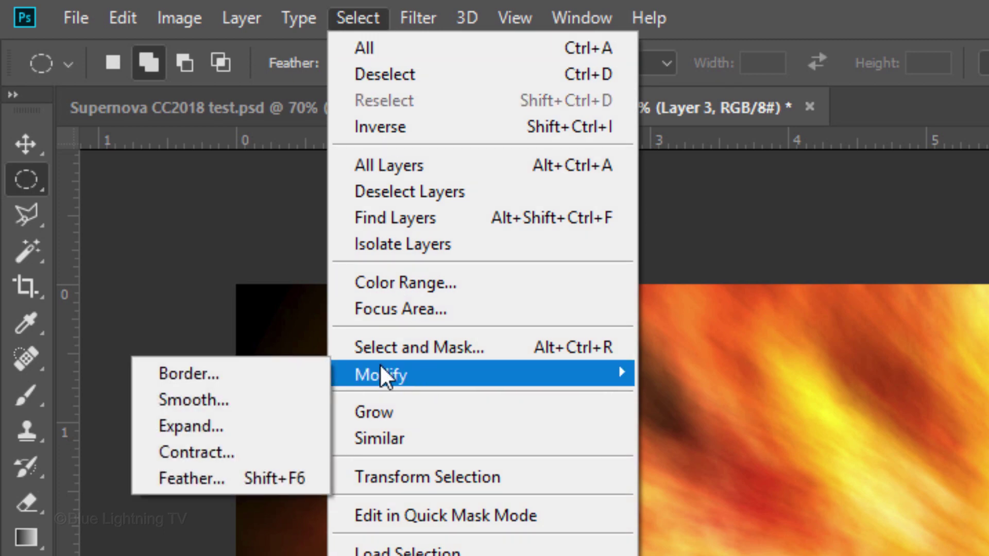
pyautogui.click(203, 469)
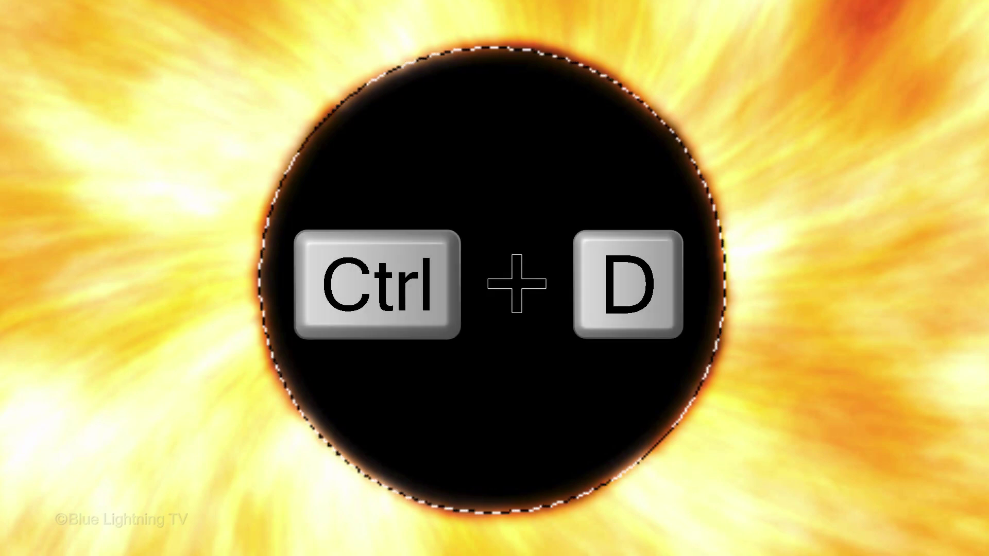
pyautogui.hotkey('ctrl', 'd')
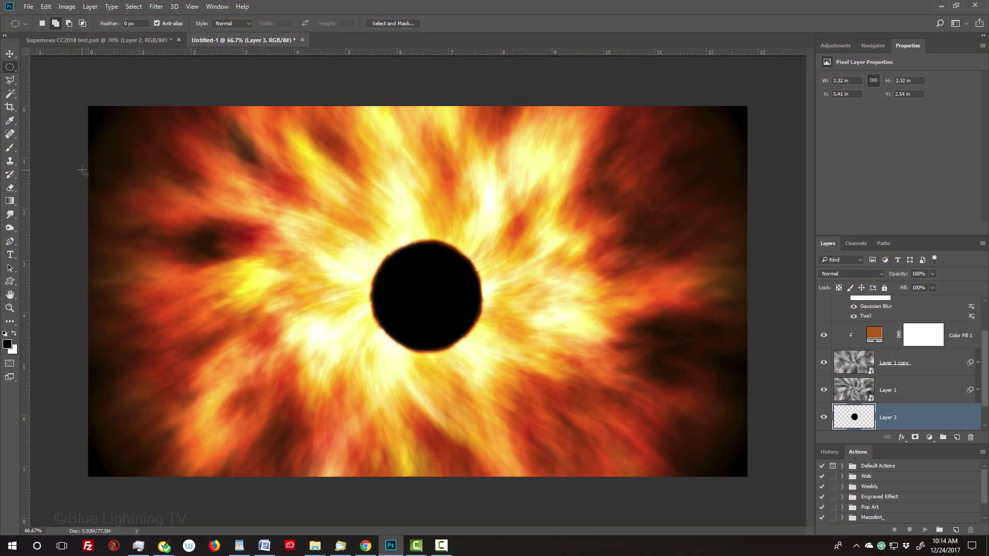
# - Align Layer 3's black disc to the canvas's horizontal and vertical centres, then deselect
pyautogui.hotkey('ctrl', 'a')
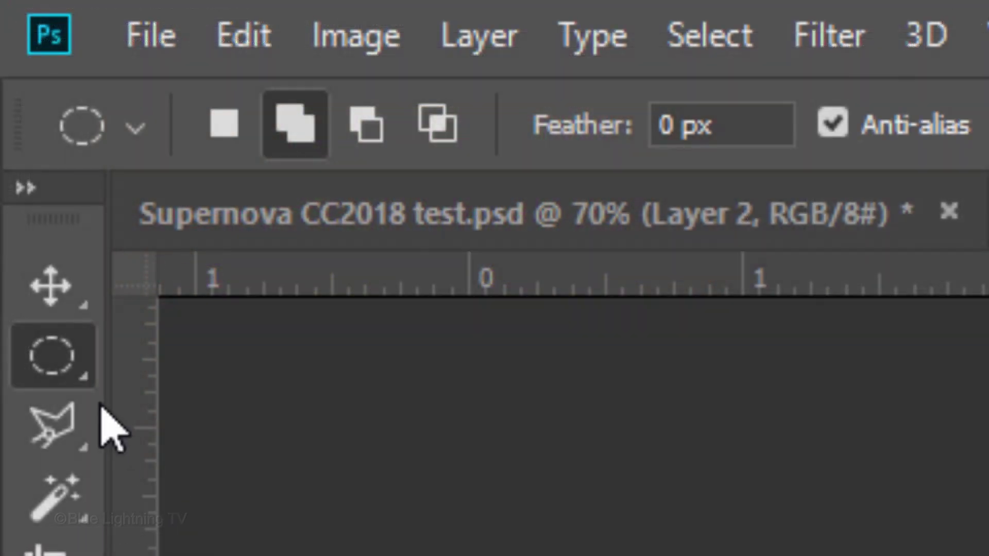
pyautogui.click(57, 296)
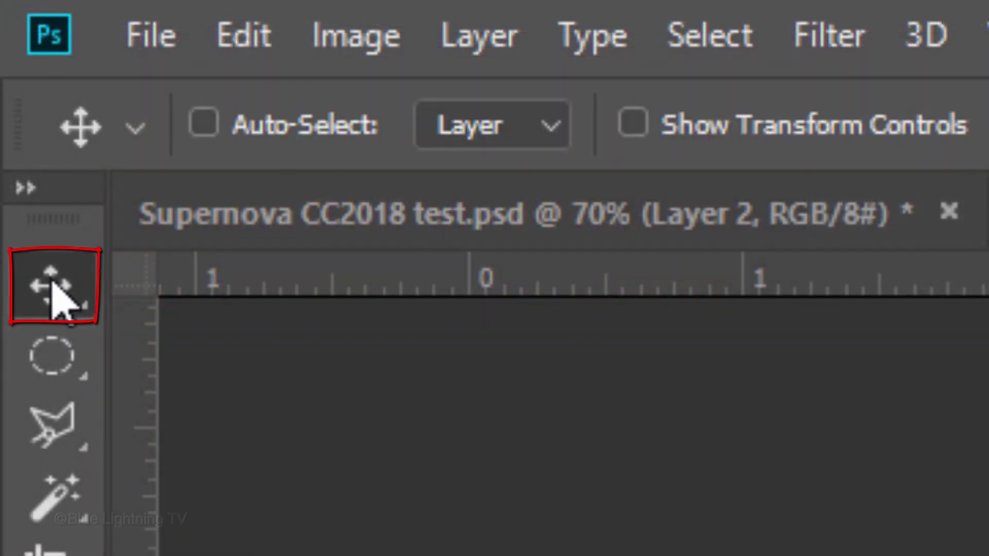
pyautogui.click(565, 128)
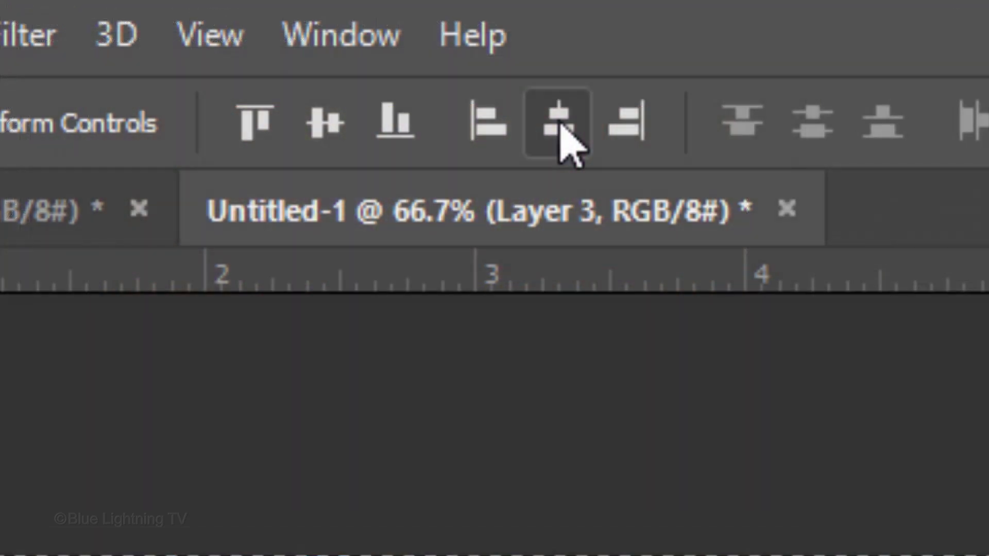
pyautogui.click(215, 23)
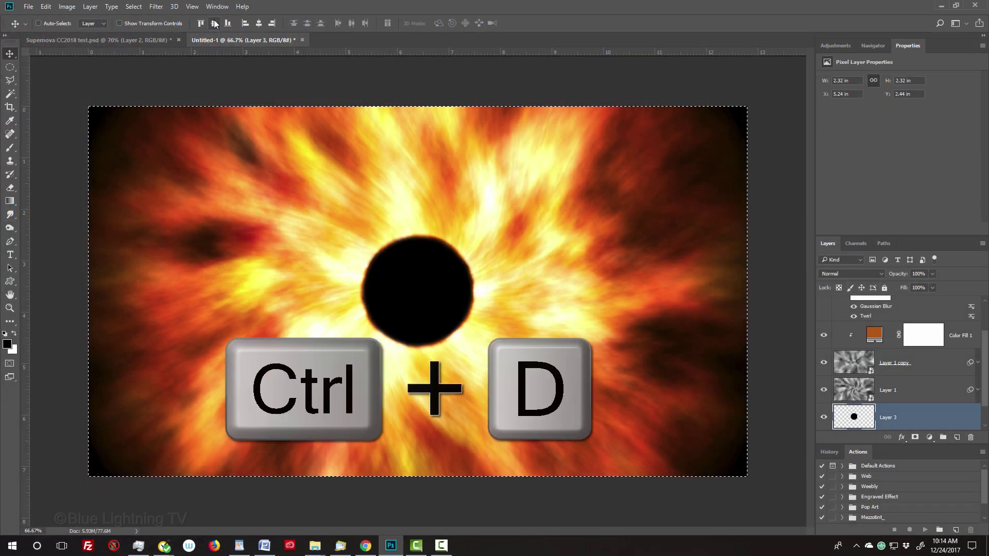
pyautogui.hotkey('ctrl', 'd')
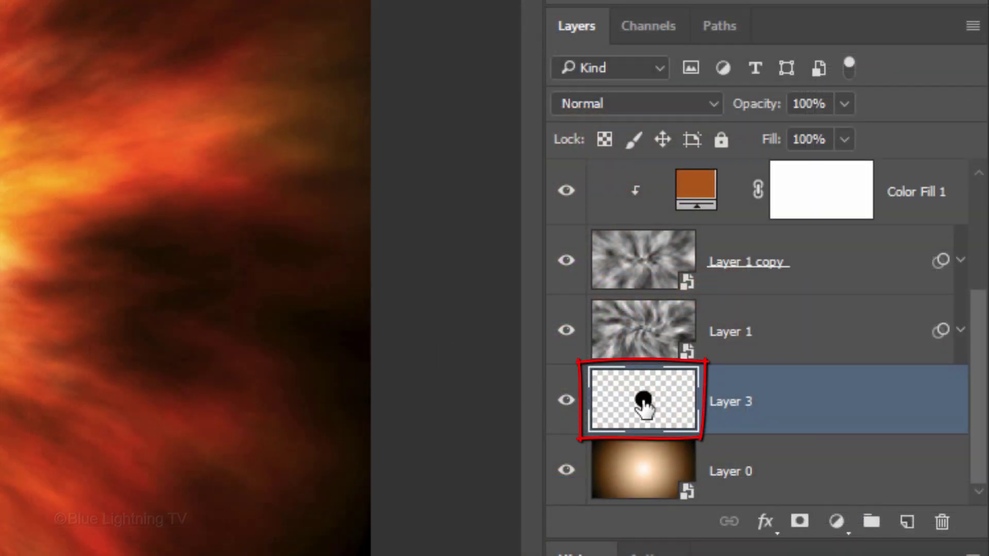
# - Give Layer 3 an FFBA00 Inner Glow: Softer, Edge source, 57 px size, 50% range
pyautogui.doubleClick(643, 405)
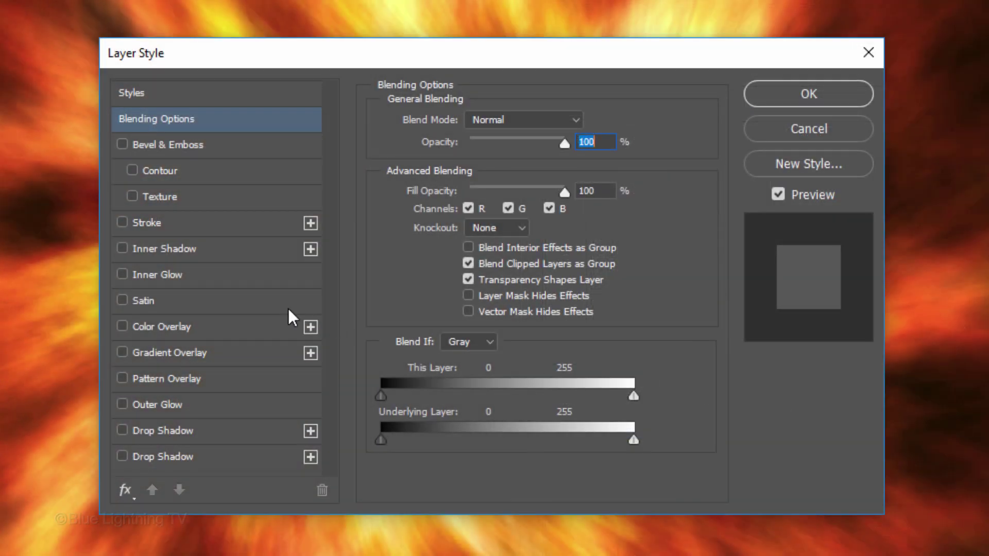
pyautogui.click(155, 276)
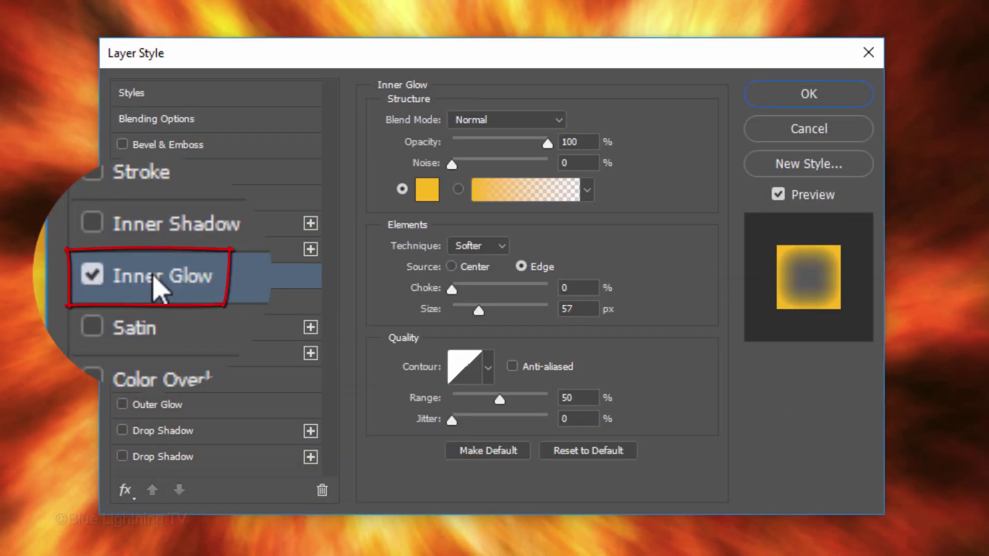
pyautogui.click(433, 190)
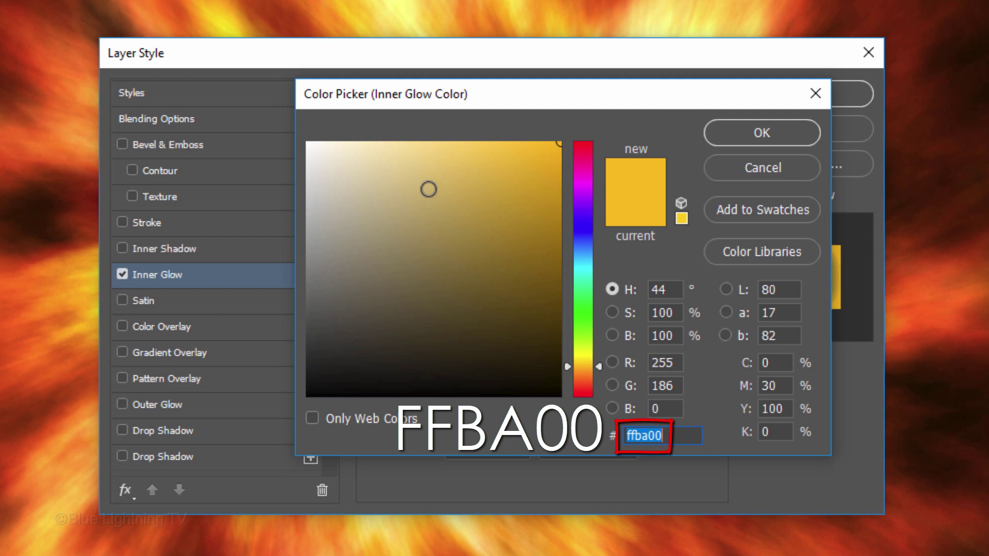
pyautogui.click(760, 131)
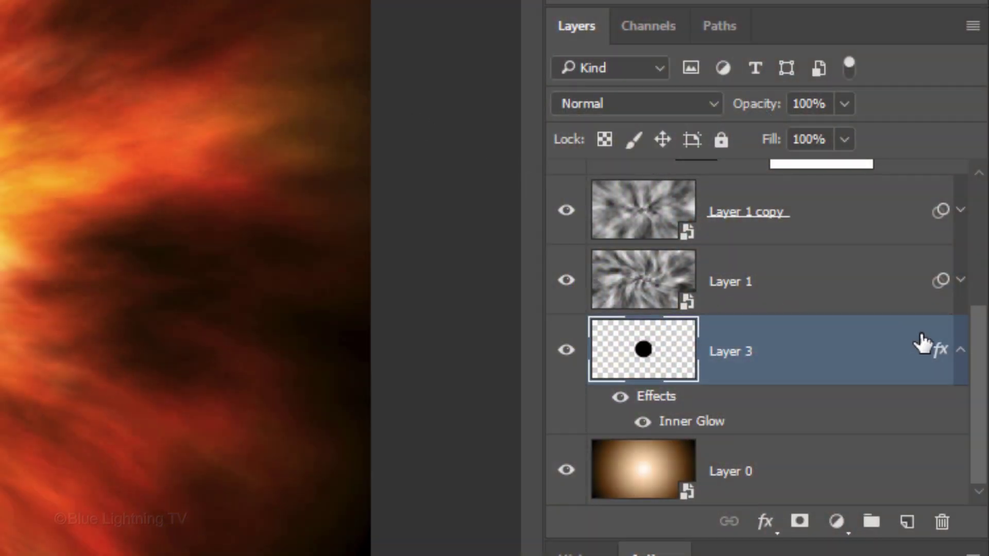
# - Add empty Layer 4 above Layer 3 and prepare a soft 150 px brush at 40% opacity
pyautogui.click(961, 354)
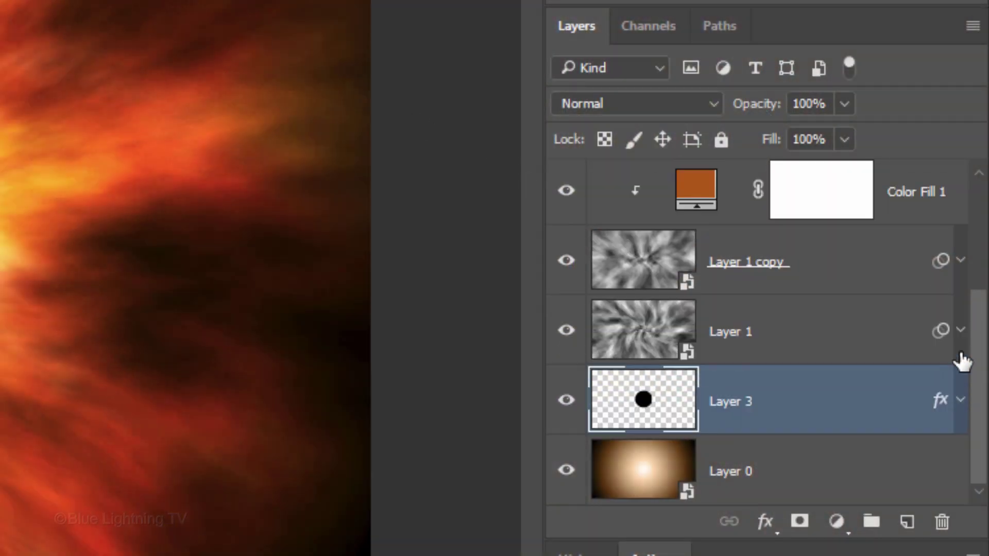
pyautogui.click(907, 522)
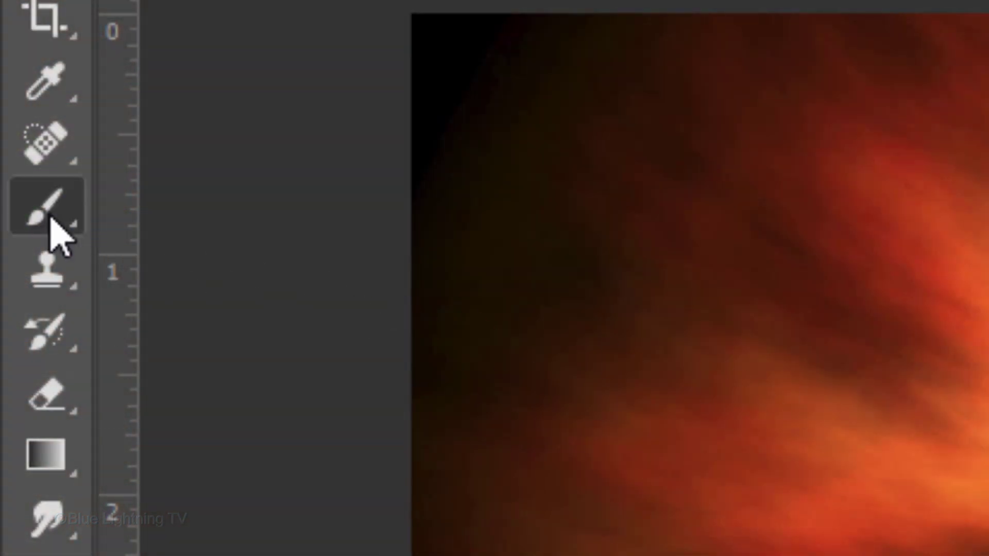
pyautogui.rightClick(47, 209)
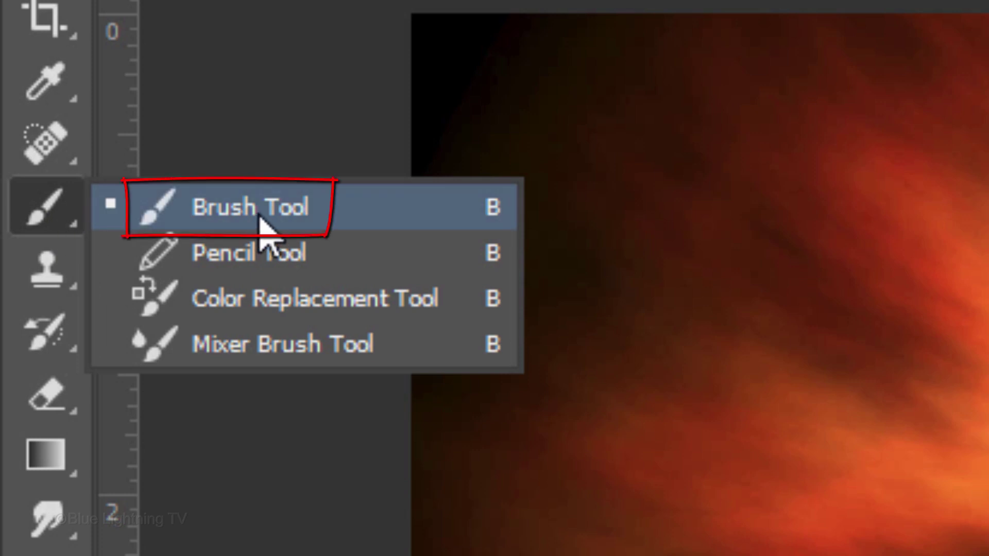
pyautogui.click(260, 222)
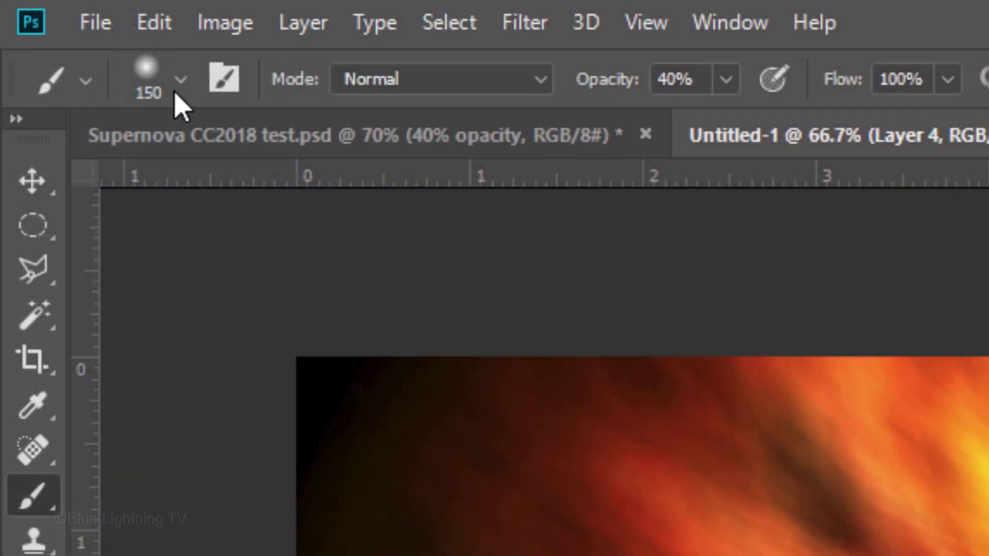
pyautogui.click(180, 85)
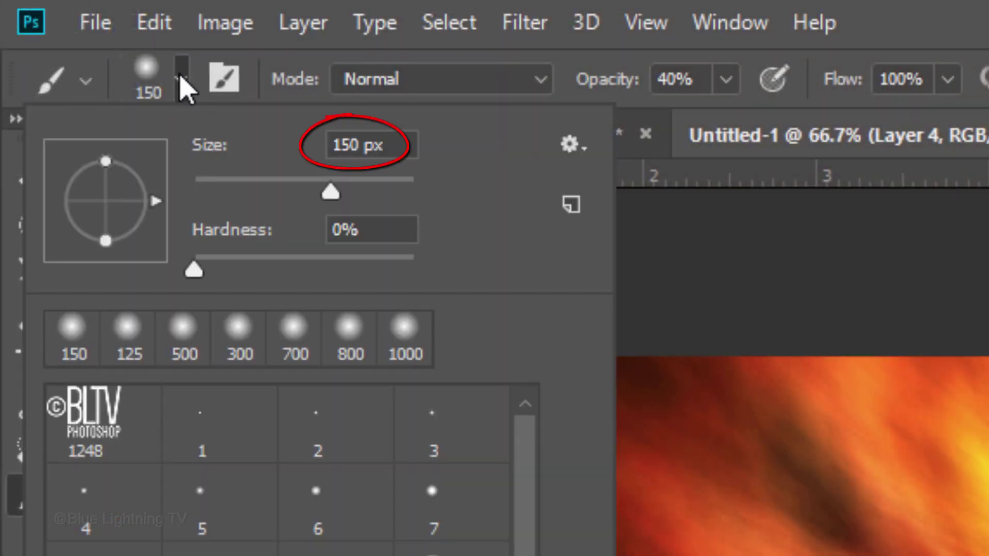